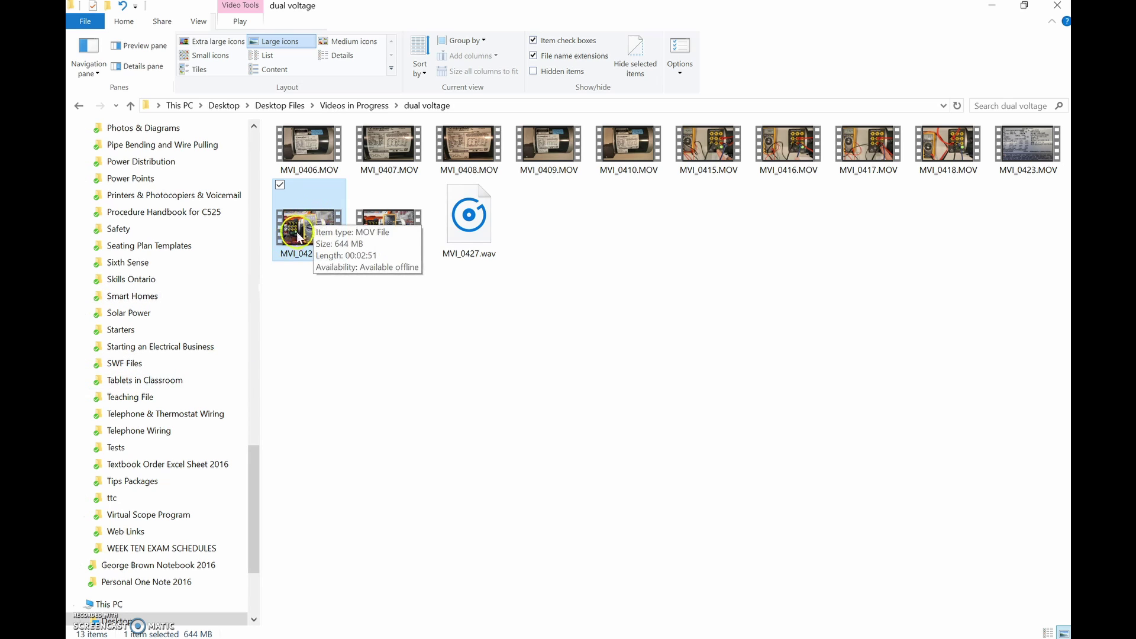
Preview the MVI_0426.MOV video from the dual voltage folder.
double_click(290, 227)
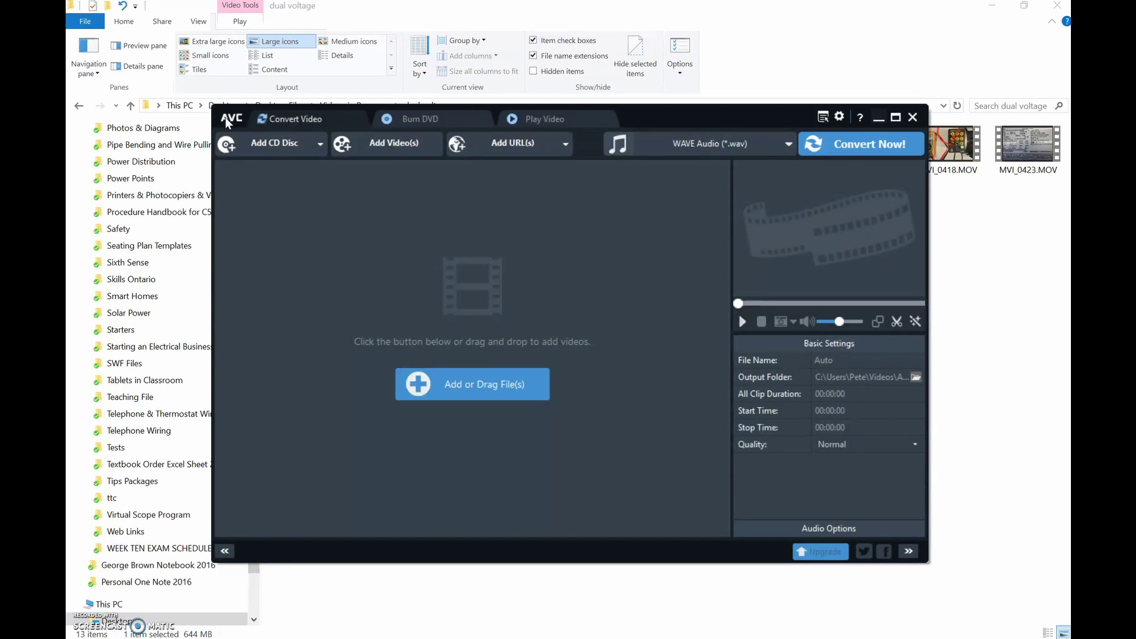
Load MVI_0426.MOV into Any Video Converter and convert it to a WAV file.
click(400, 151)
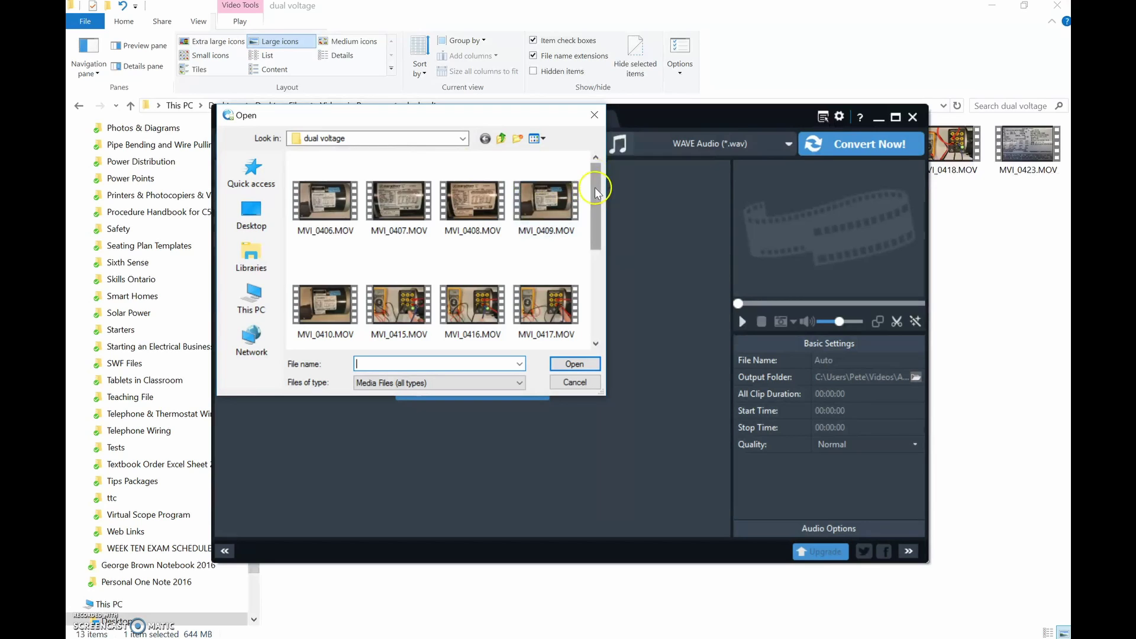
drag(595, 201, 593, 290)
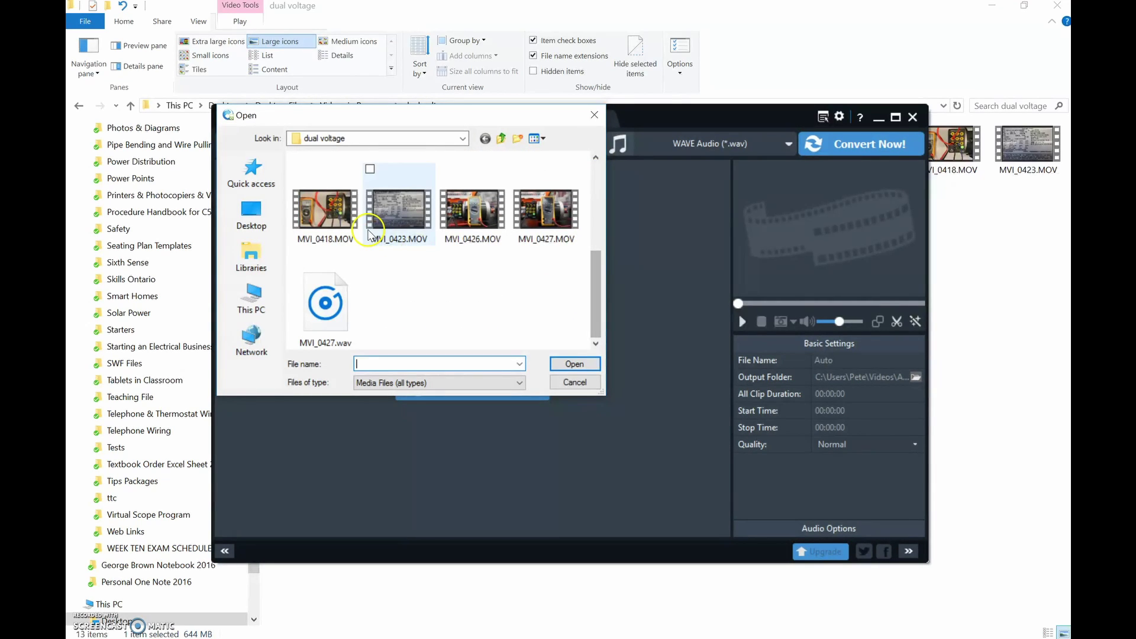
click(461, 223)
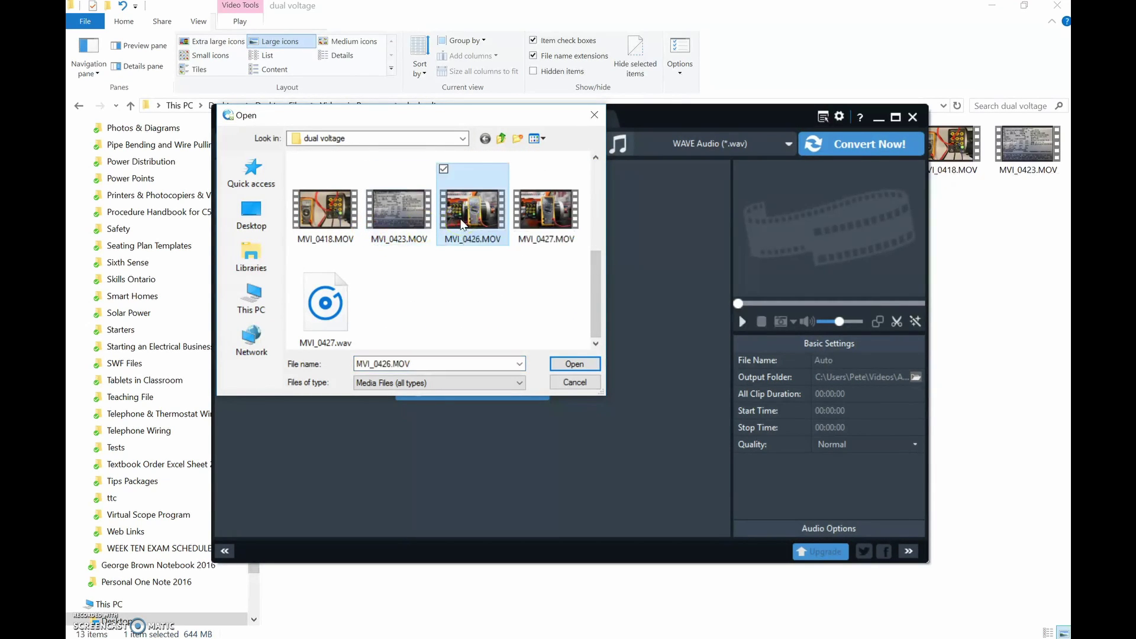
click(575, 365)
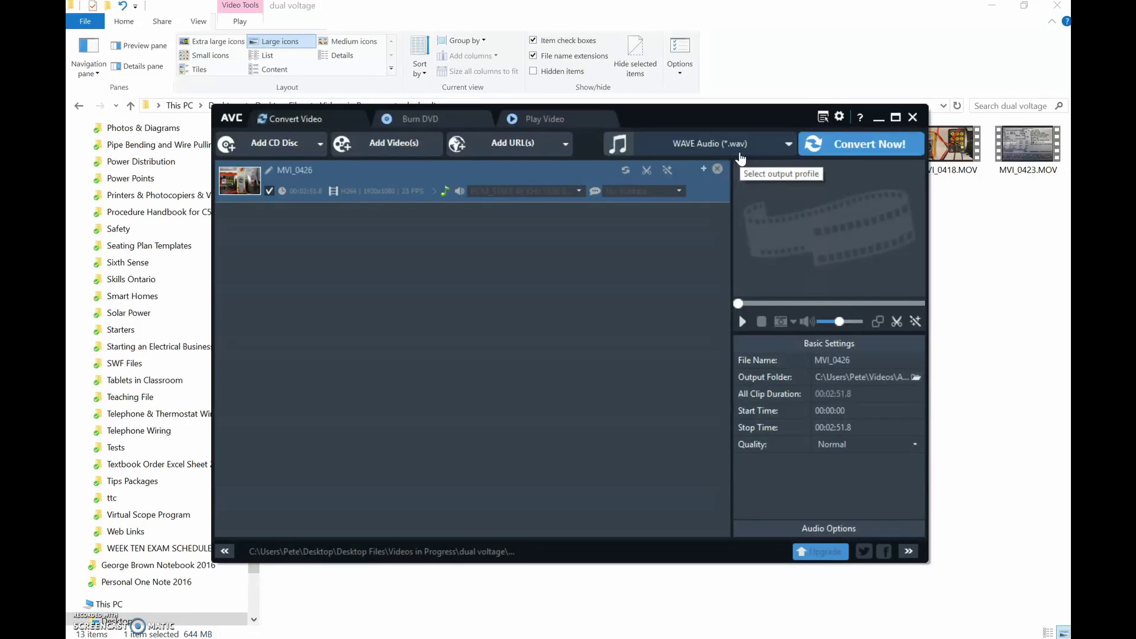
click(864, 153)
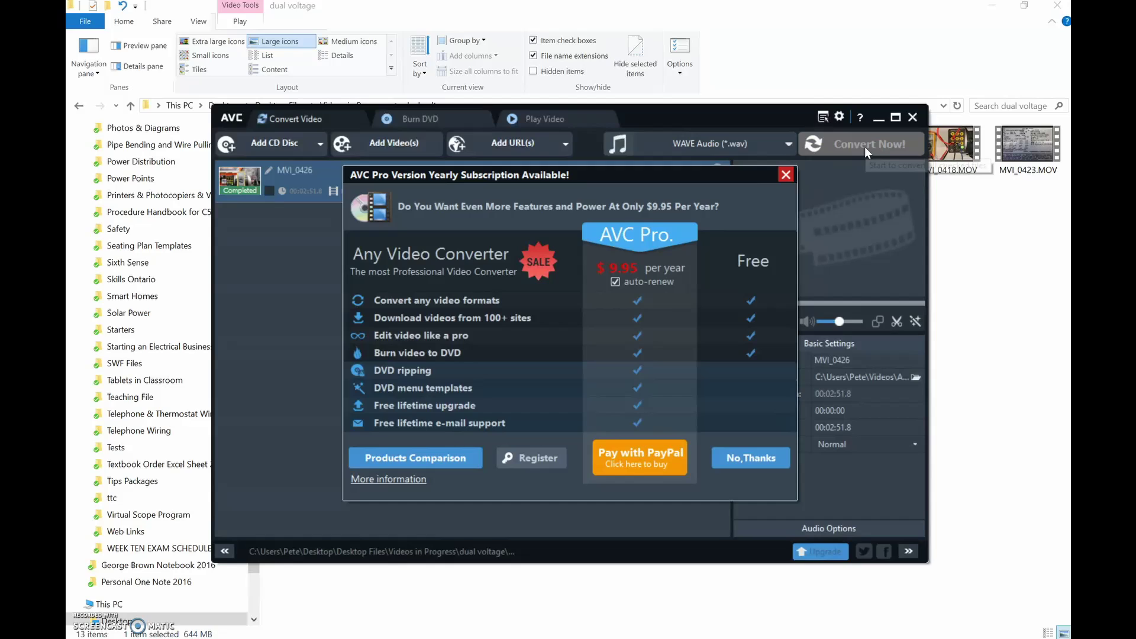
click(785, 175)
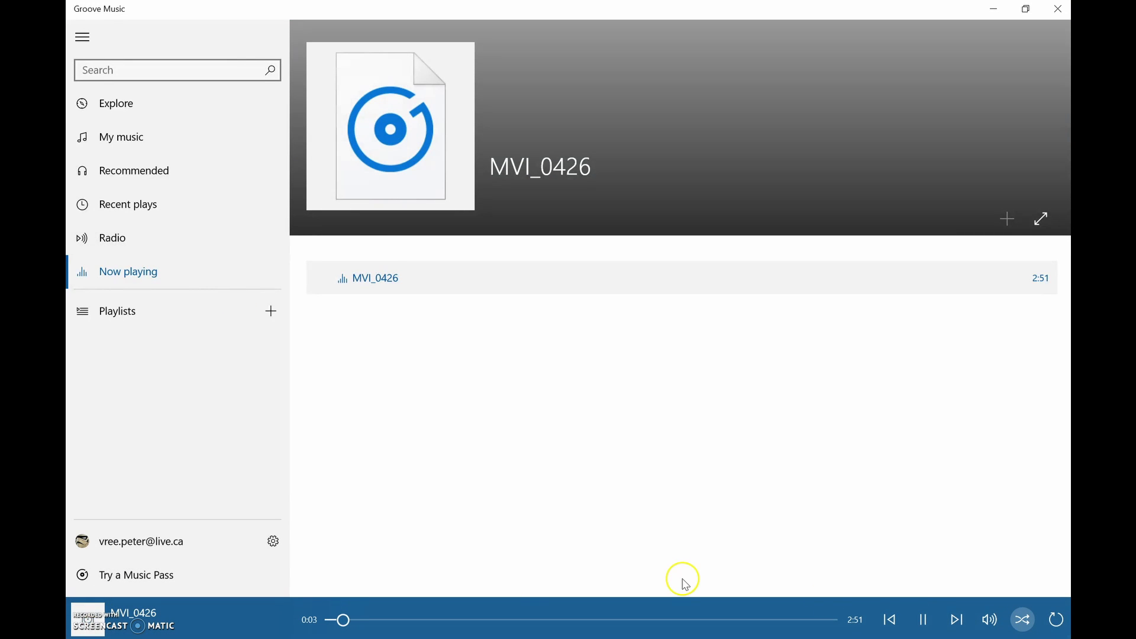
Pause the MVI_0426.wav playback and close Groove Music.
click(927, 620)
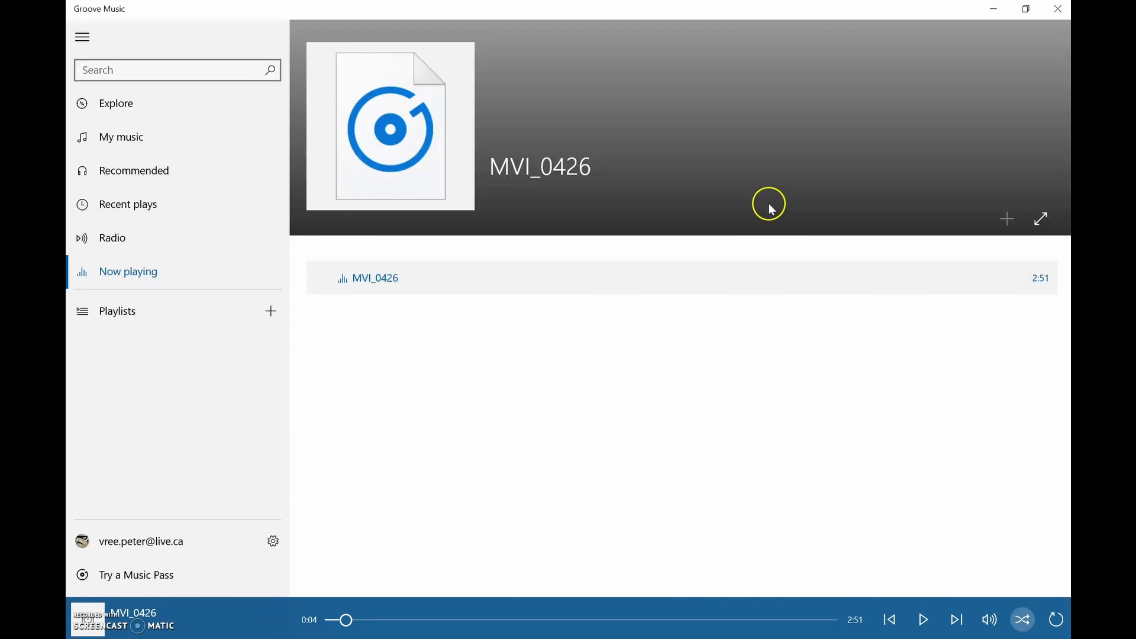
click(1057, 10)
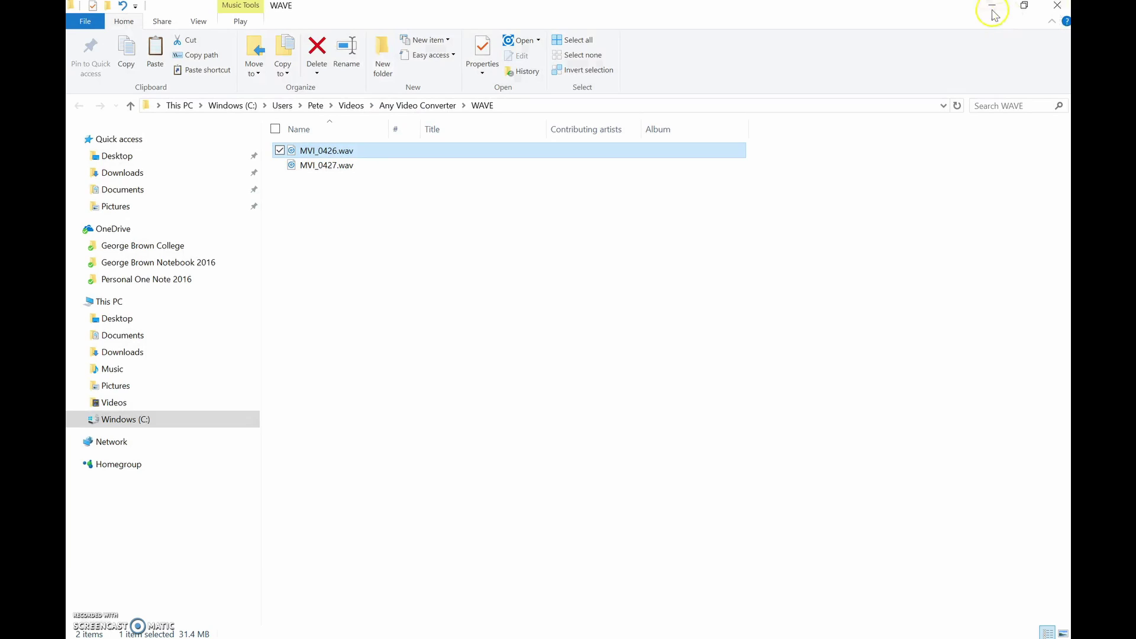
Minimize the WAVE folder and the converter, dismiss the AVC Pro offer, and bring up Start.
click(992, 8)
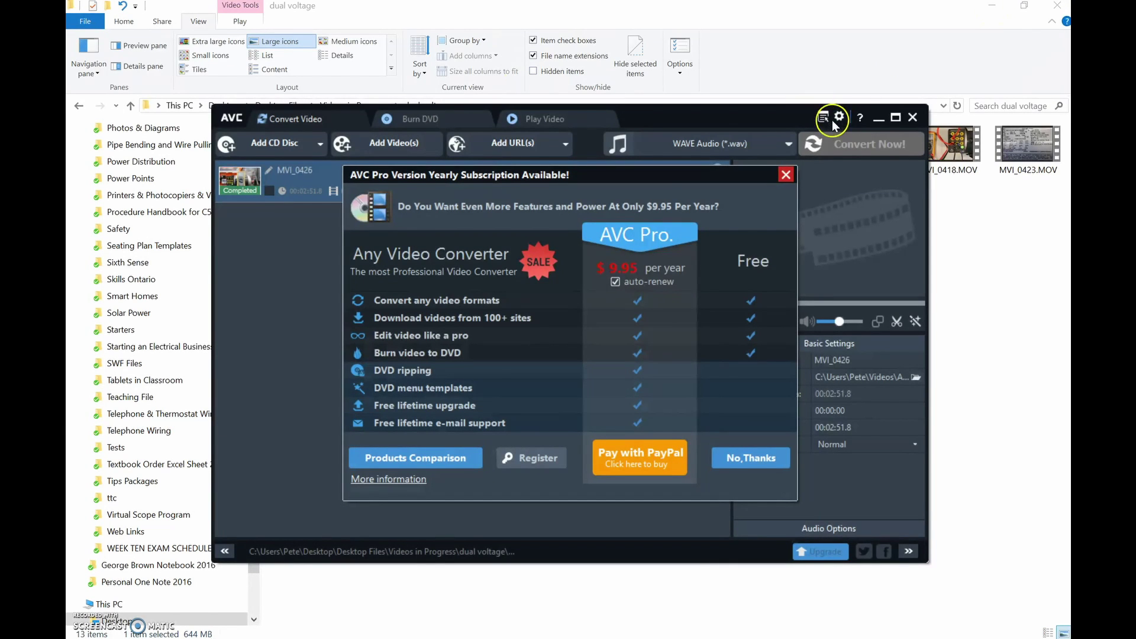
click(785, 175)
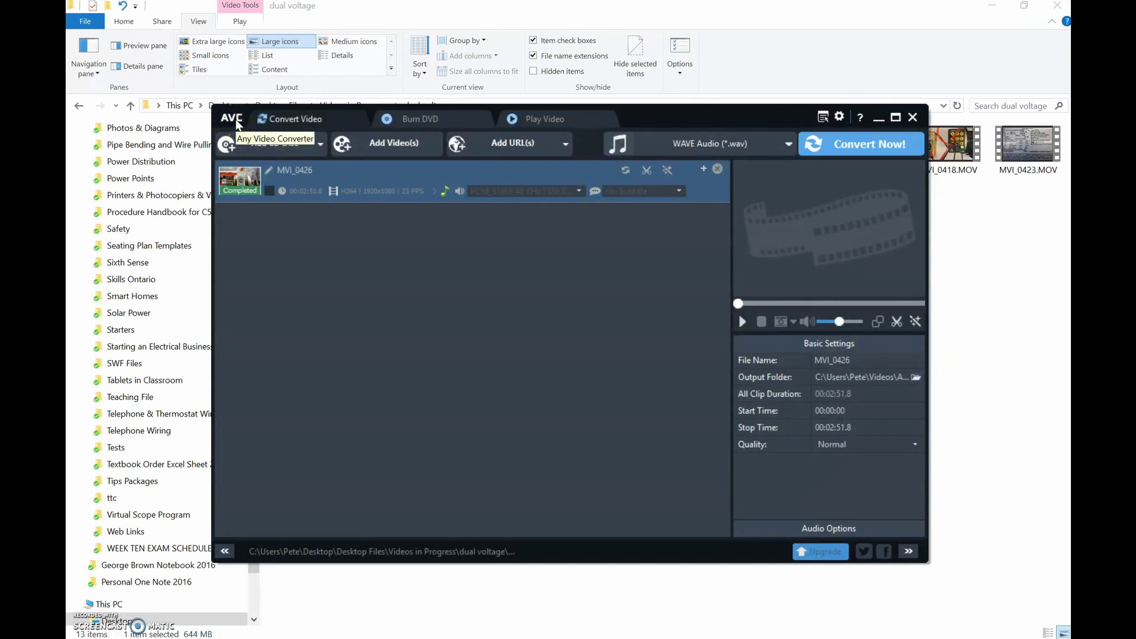
click(879, 120)
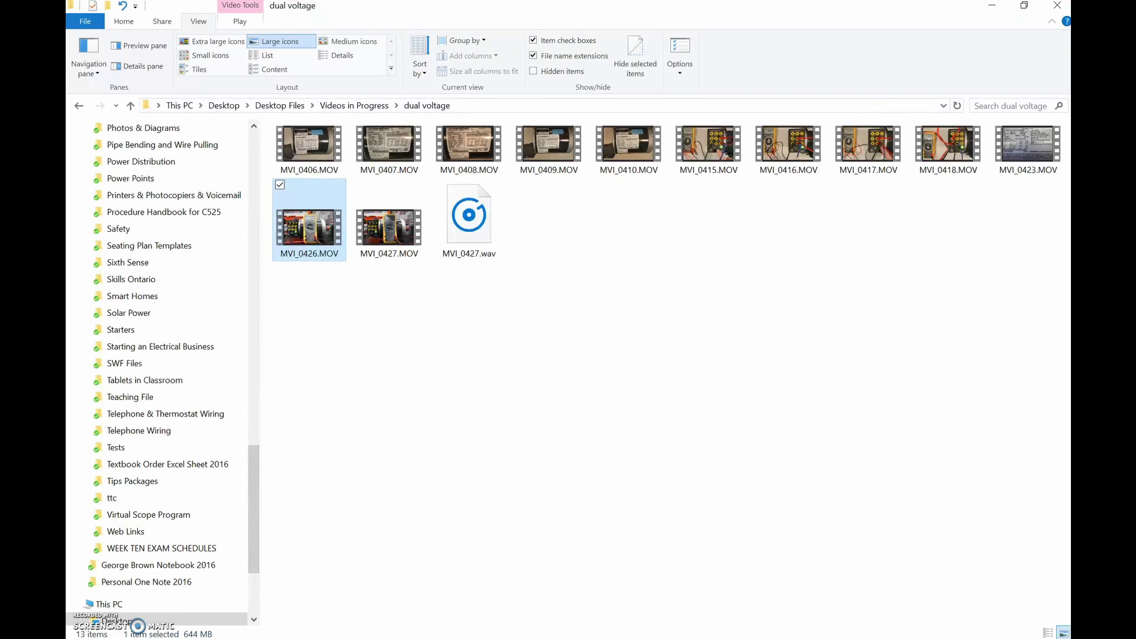
key(super)
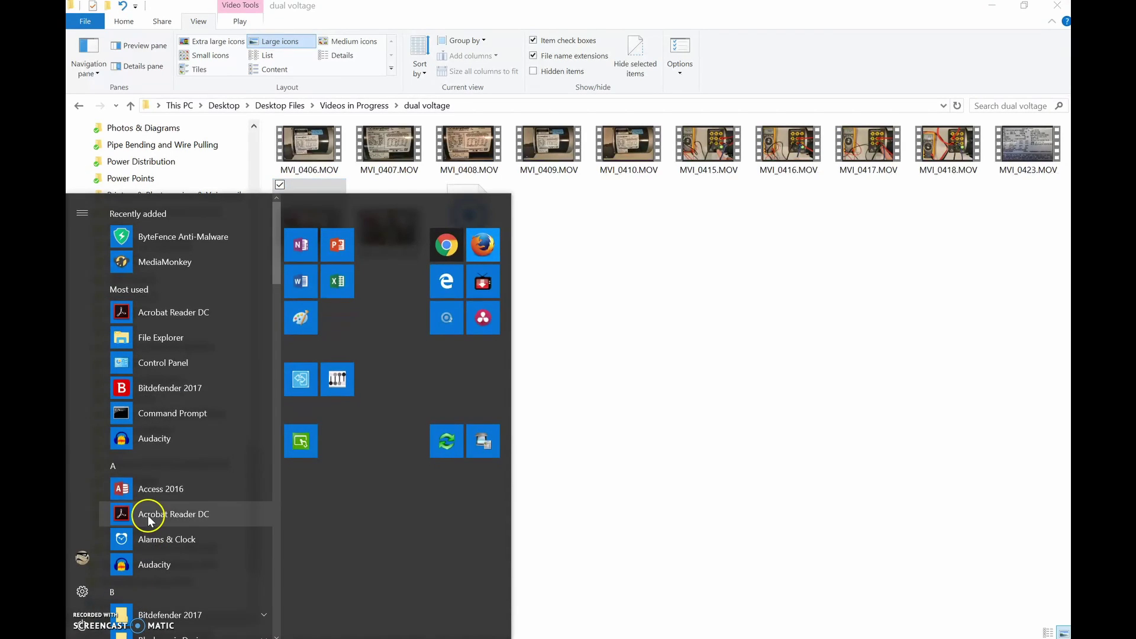
Launch Audacity, try opening MVI_0426.MOV, and dismiss the FFmpeg and import errors.
click(187, 439)
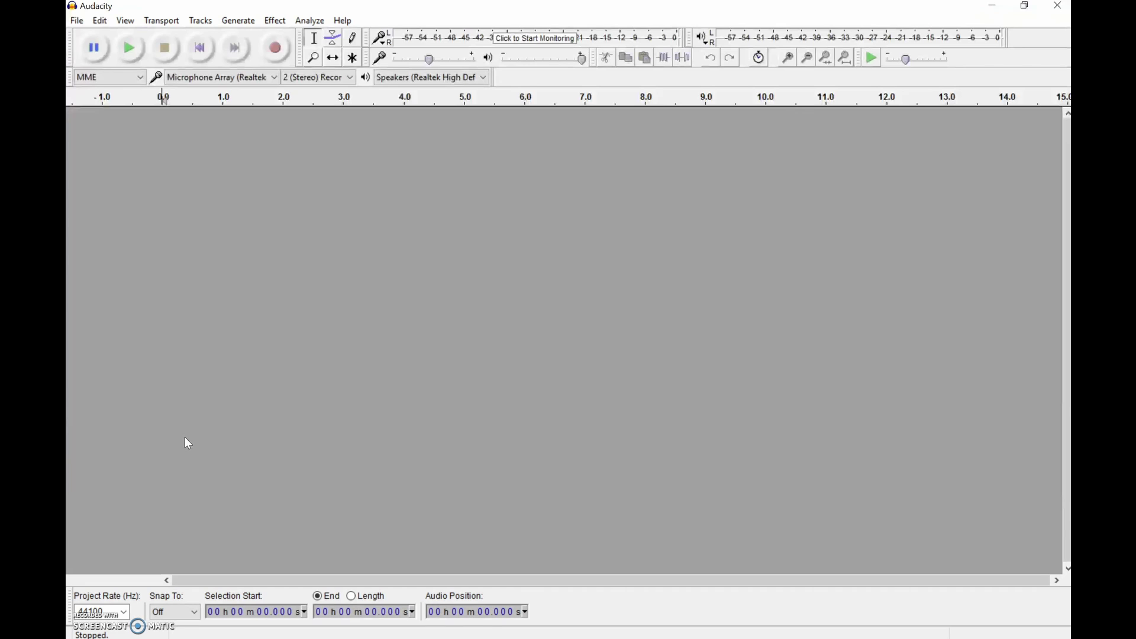
click(75, 24)
click(101, 53)
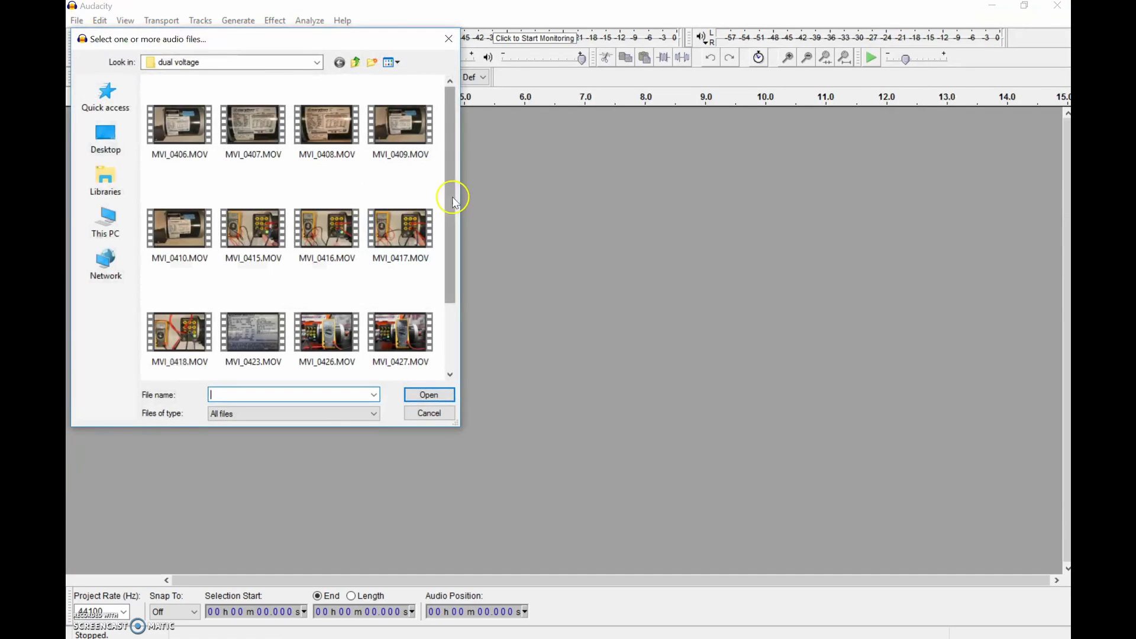
click(454, 263)
click(328, 352)
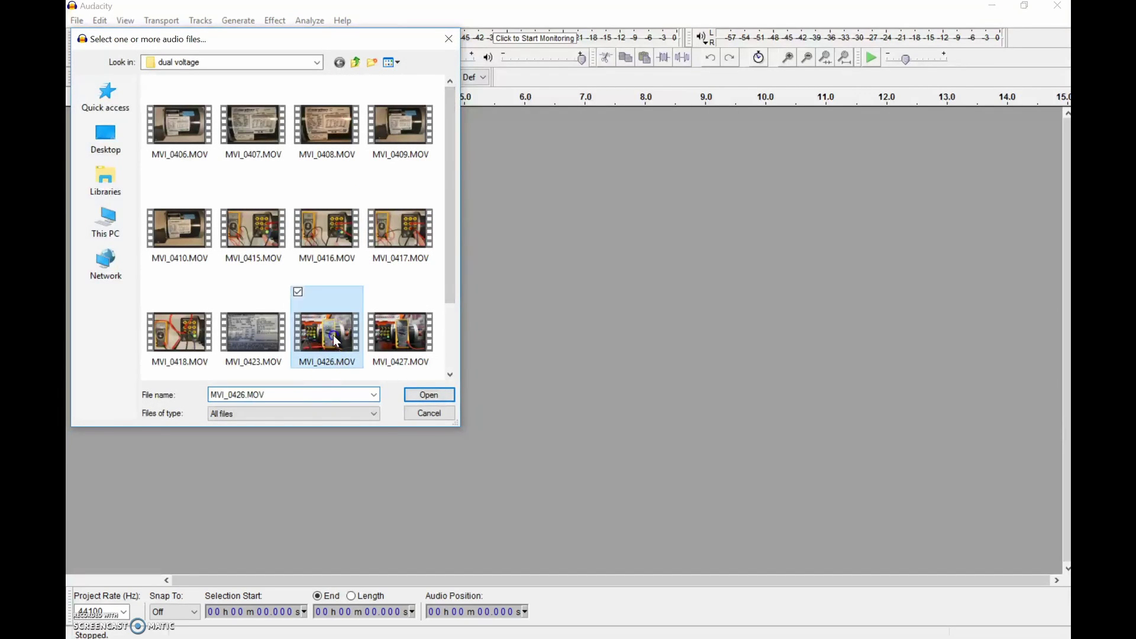
click(428, 396)
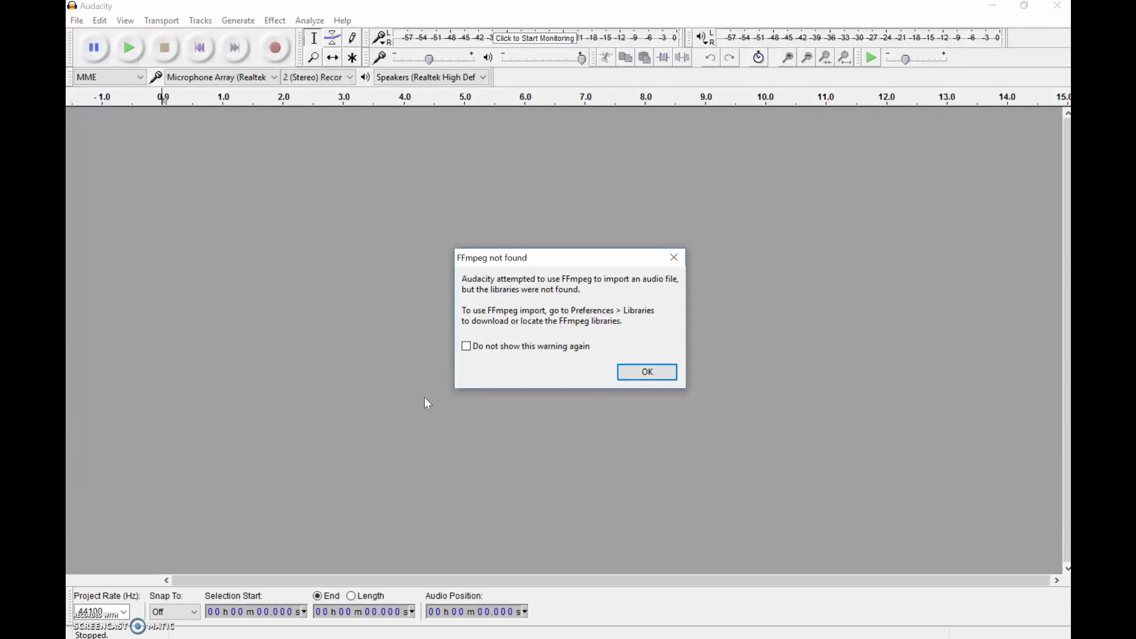
click(645, 372)
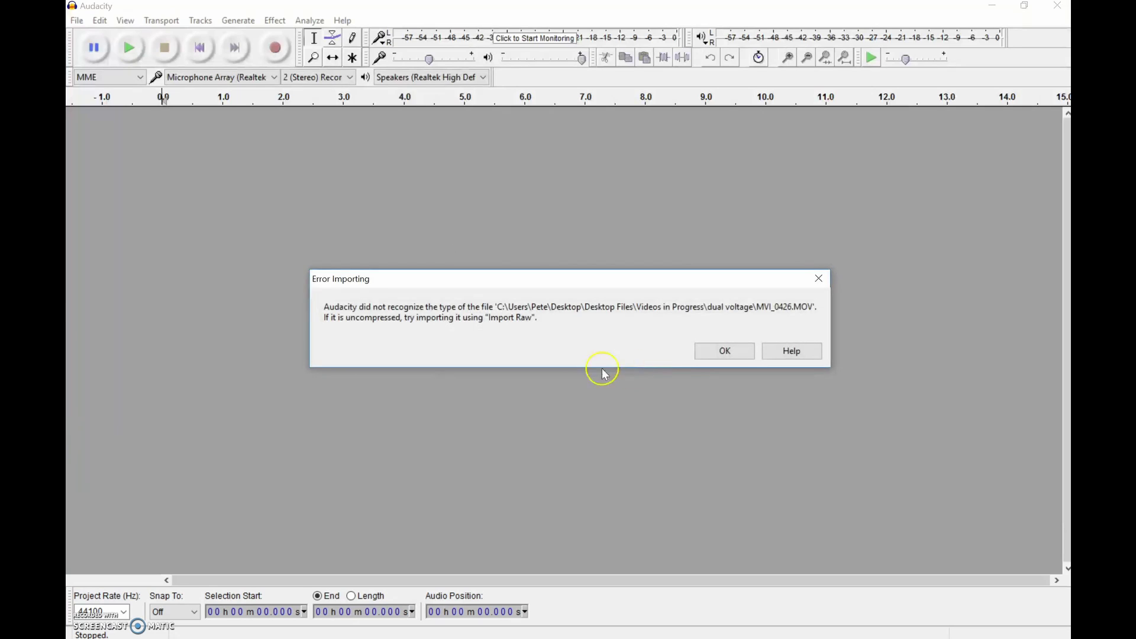
click(726, 351)
Look over the File > Import options, then return to the WAVE output folder.
click(77, 20)
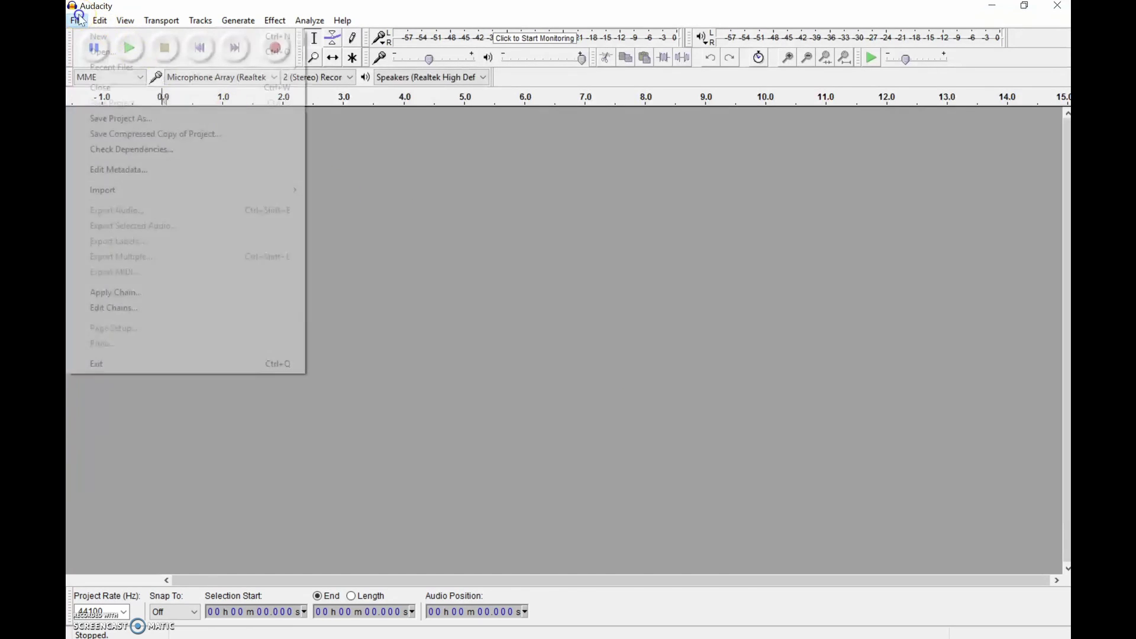
mouse_move(125, 197)
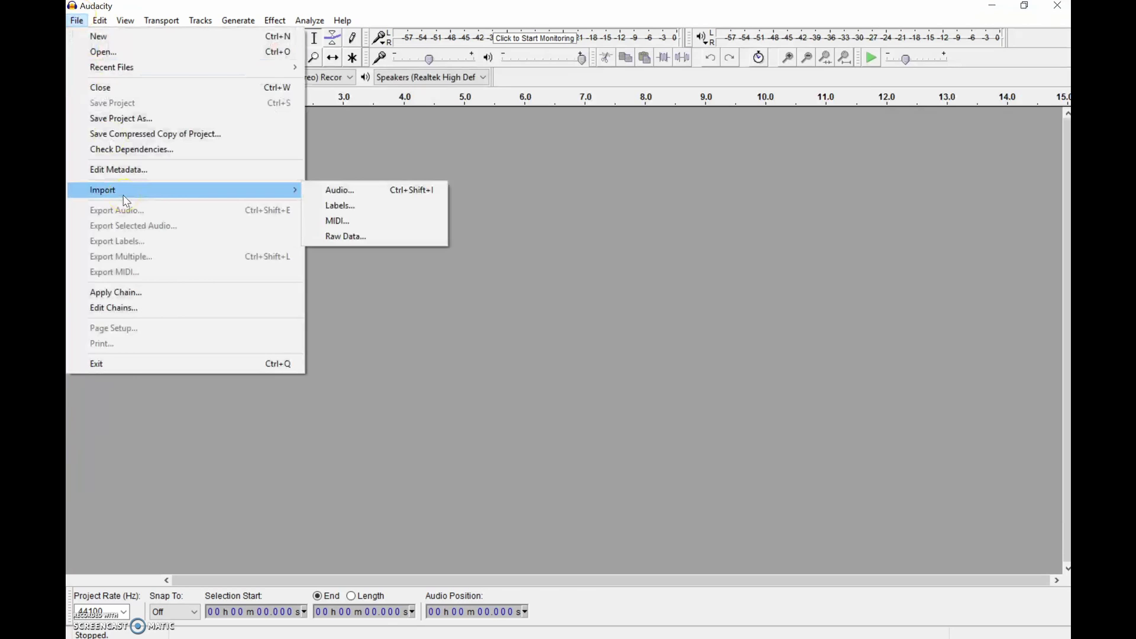
click(172, 528)
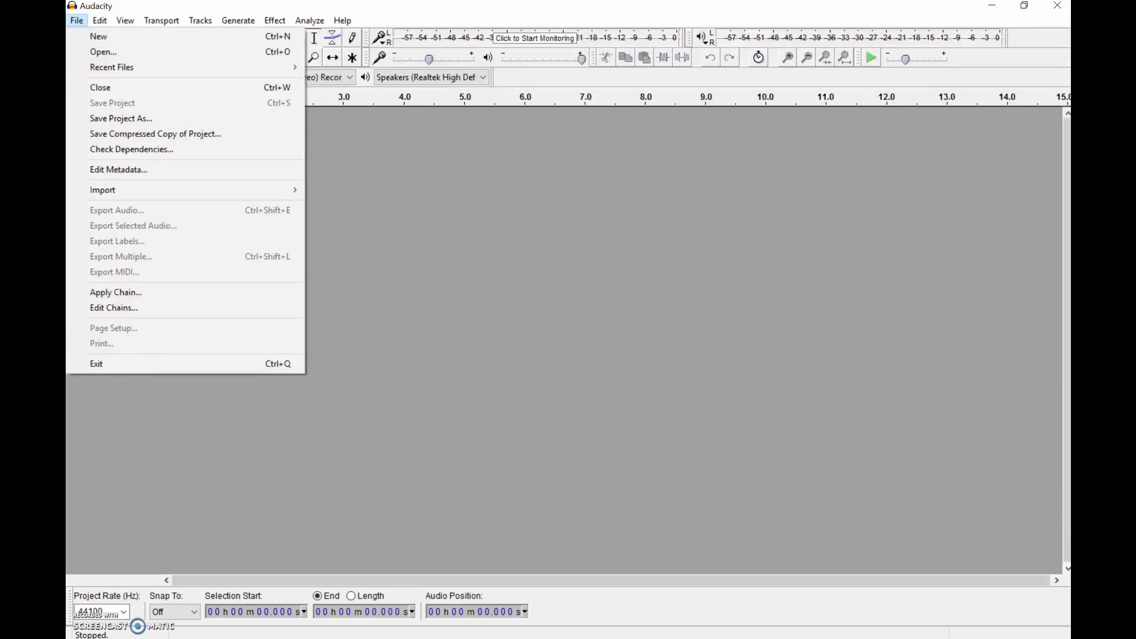
key(Escape)
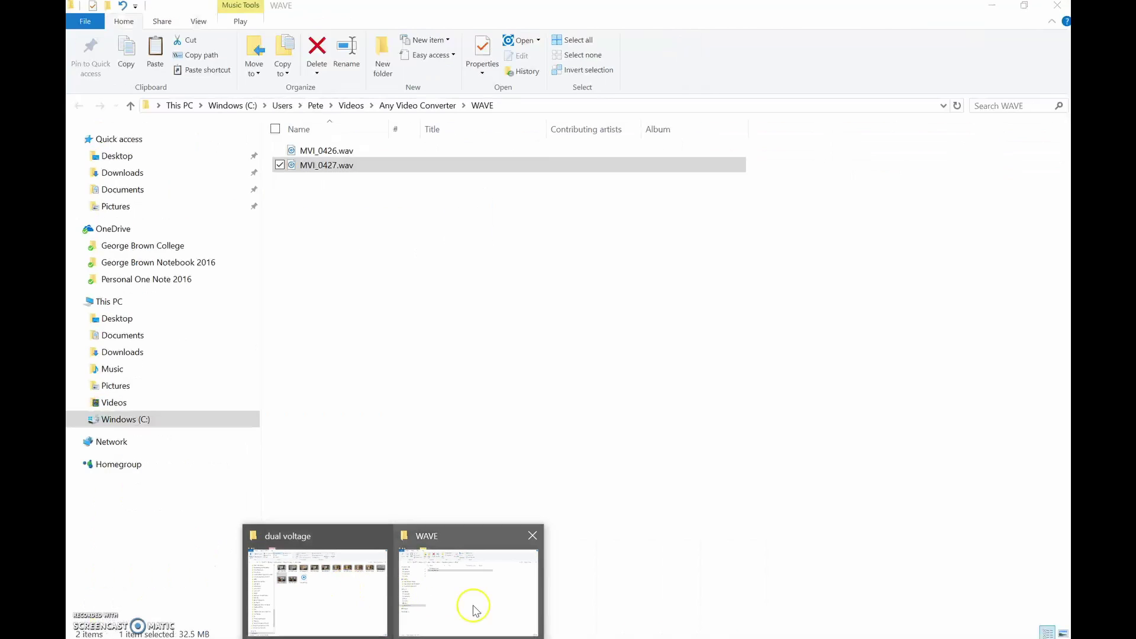
click(472, 608)
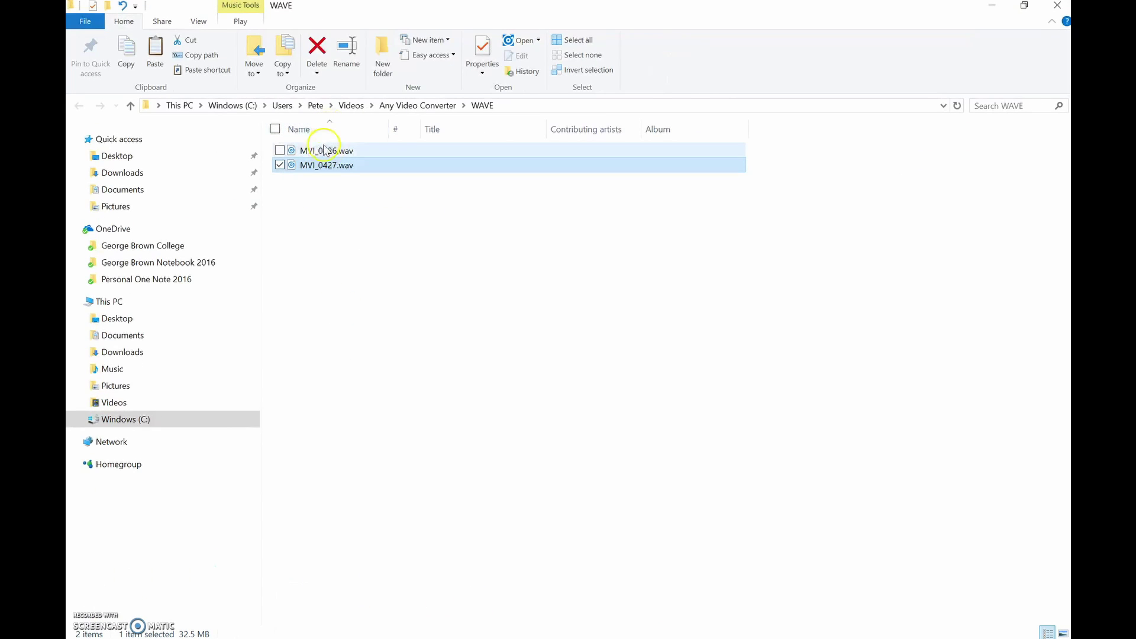
Cut MVI_0426.wav from the WAVE folder and paste it into the dual voltage folder.
click(324, 151)
right_click(324, 151)
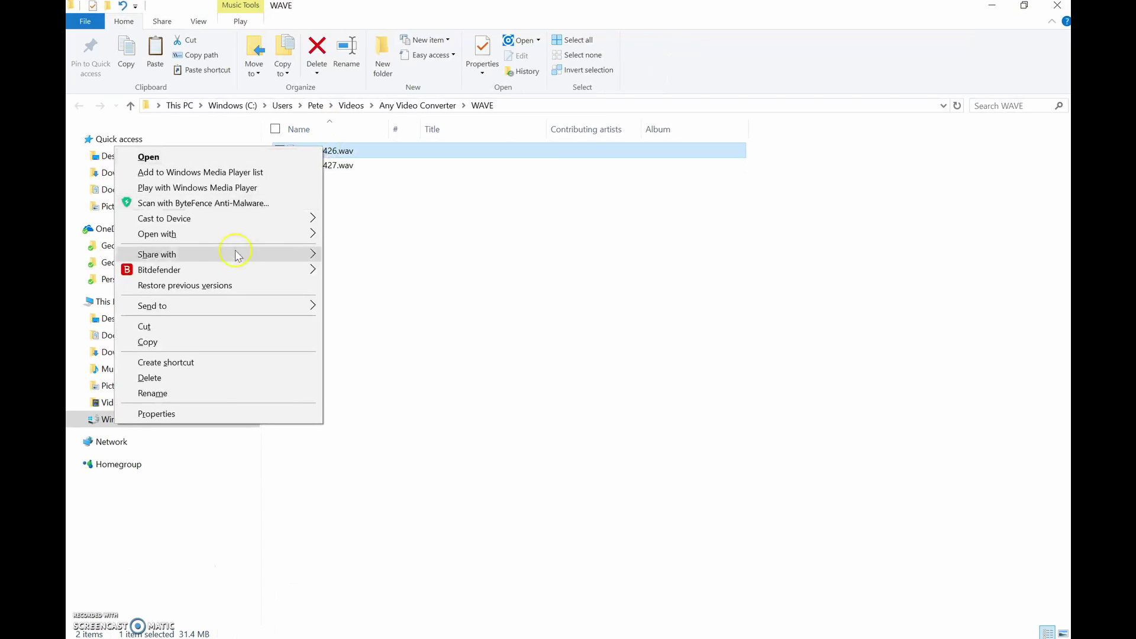
click(199, 326)
mouse_move(384, 636)
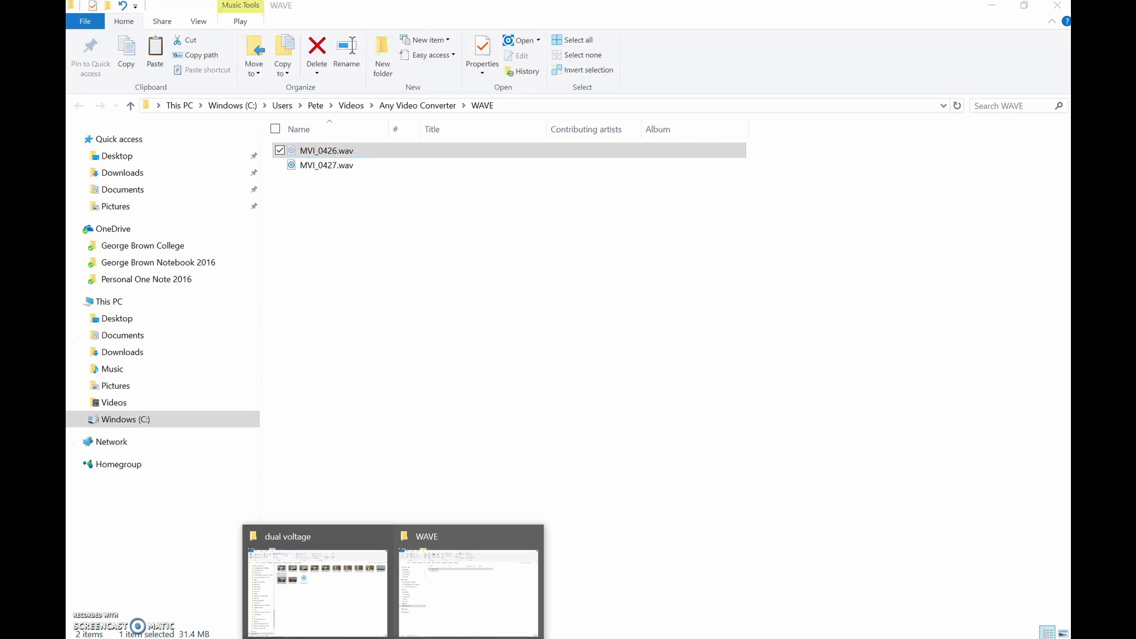
click(314, 613)
right_click(359, 348)
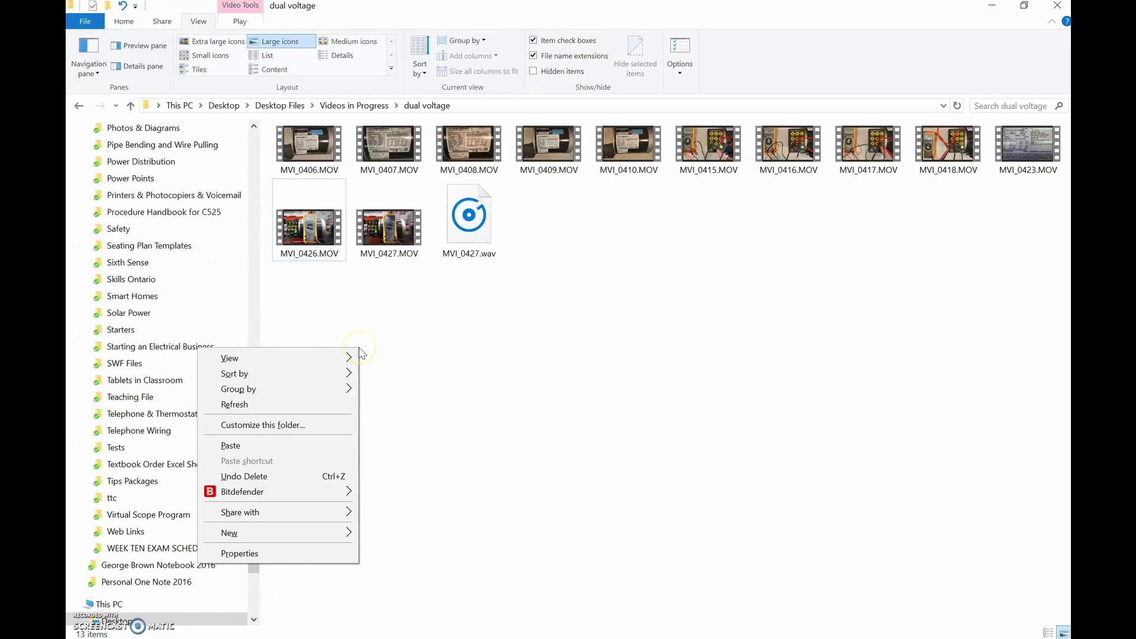
click(265, 445)
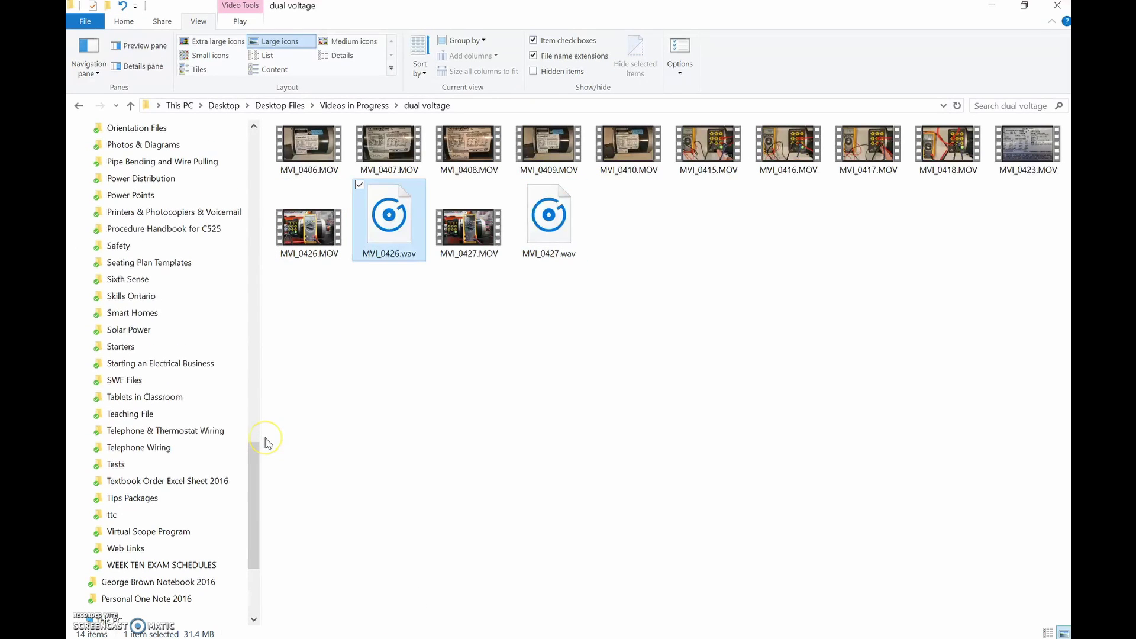
click(468, 570)
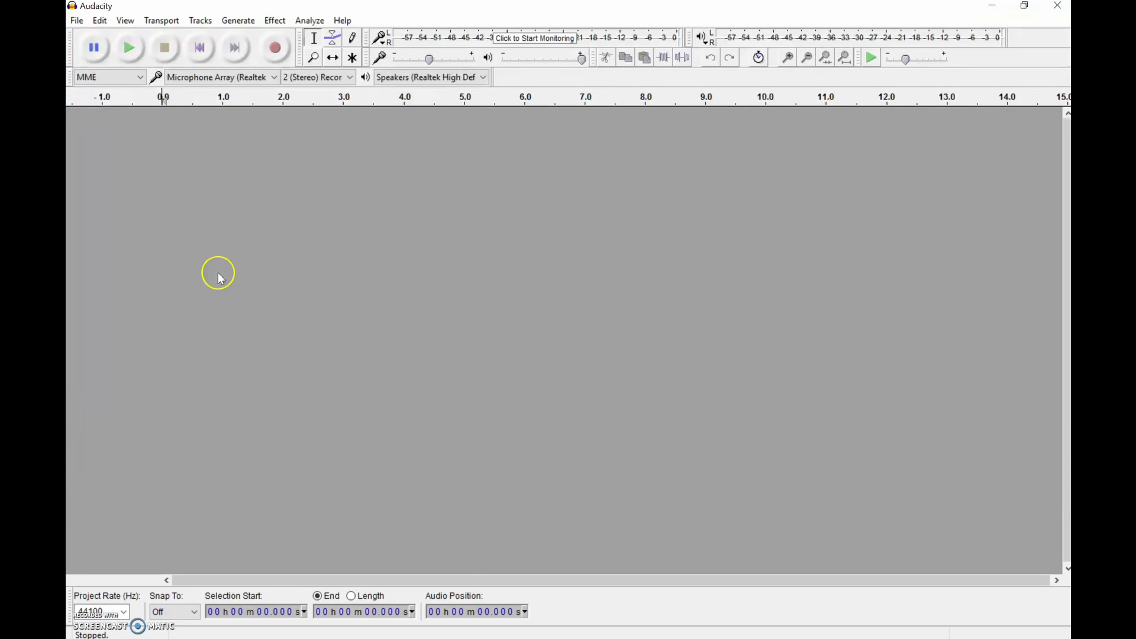
Open MVI_0426.wav in Audacity, letting it copy the file into the project.
click(76, 21)
click(94, 53)
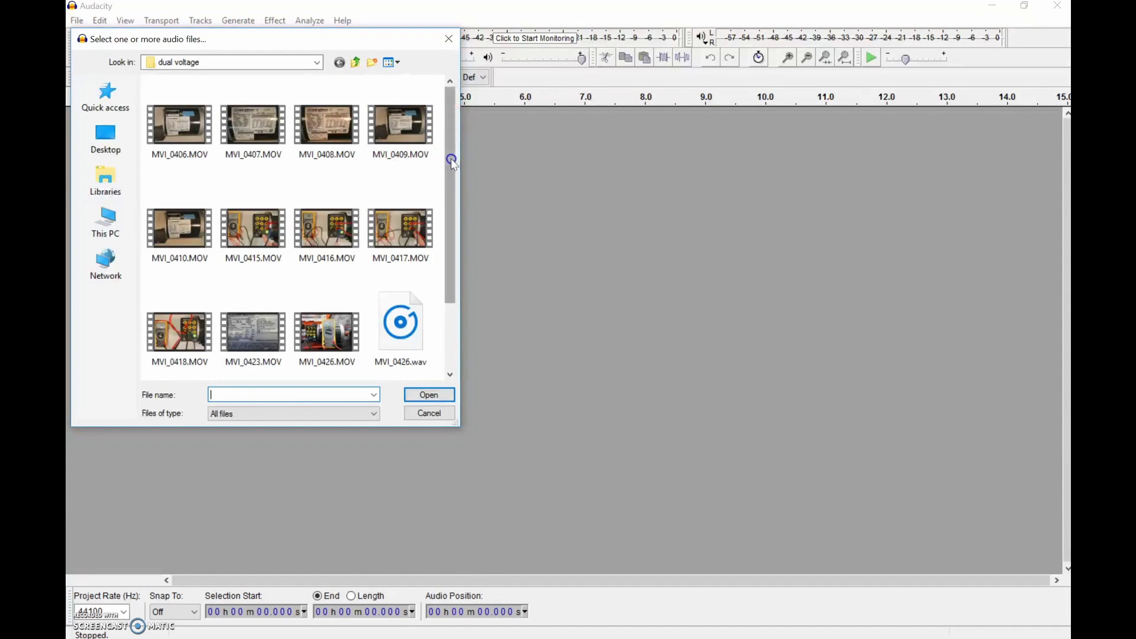
drag(451, 220, 450, 293)
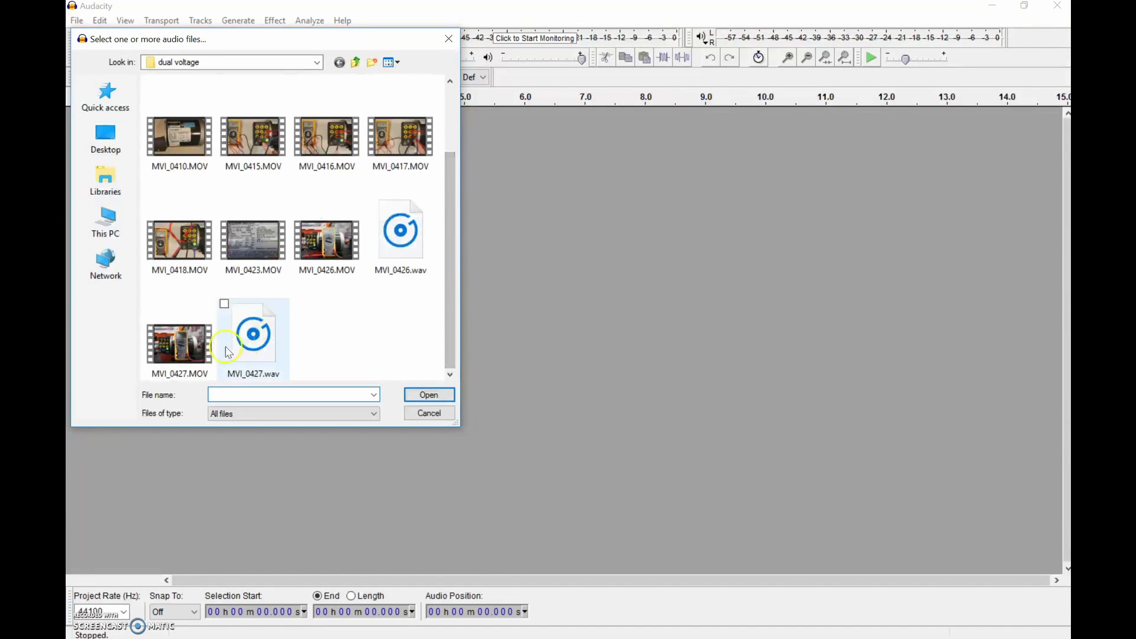
click(403, 254)
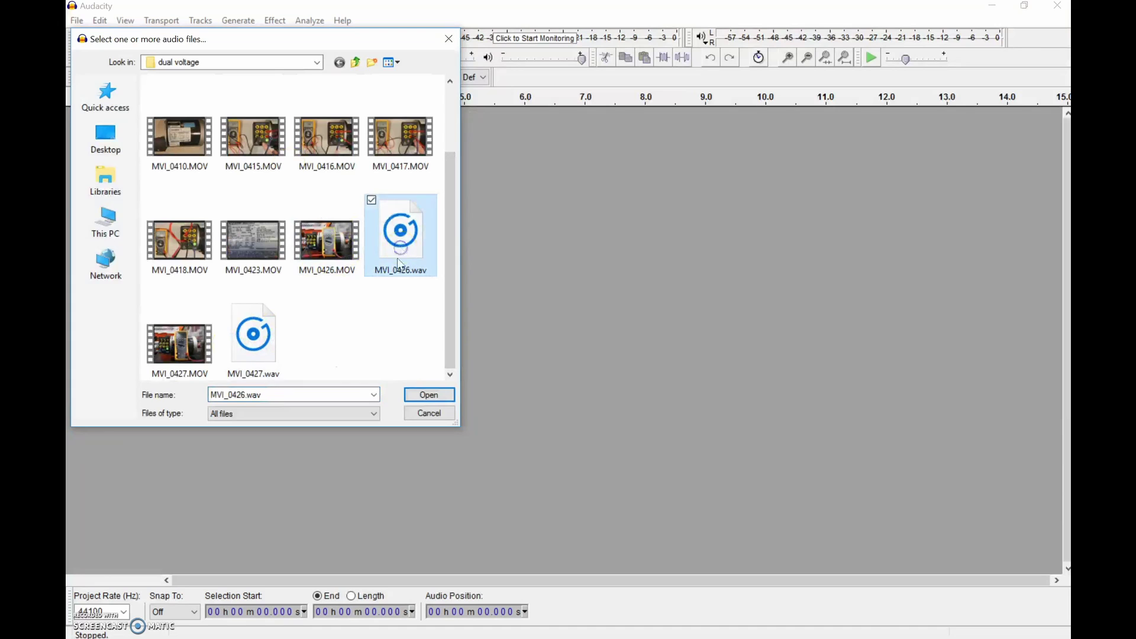
click(430, 395)
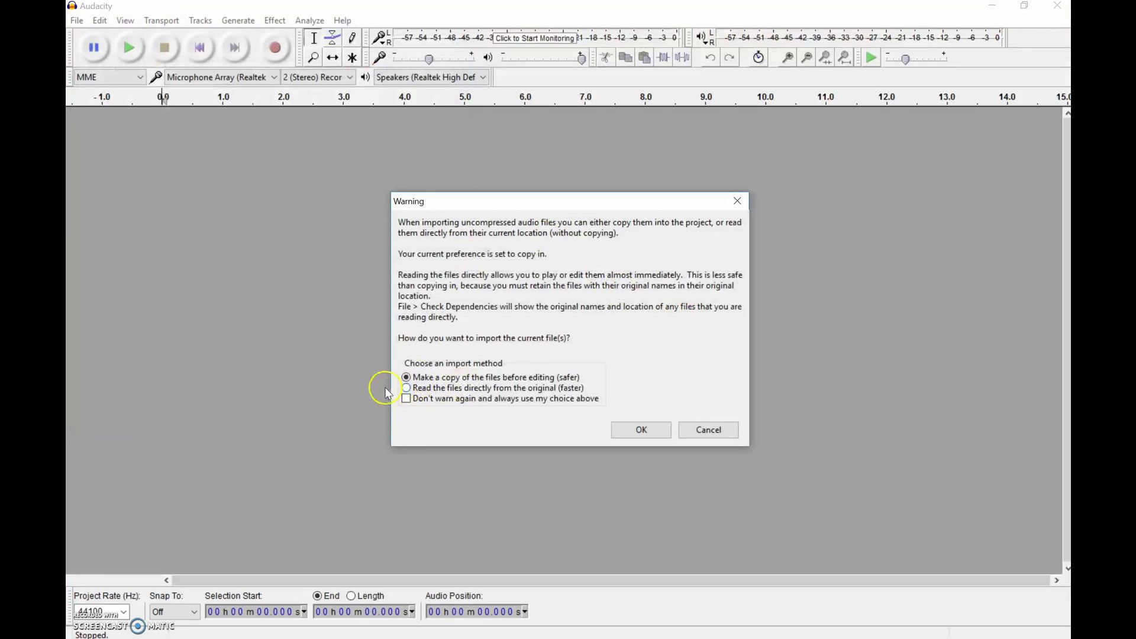
click(639, 432)
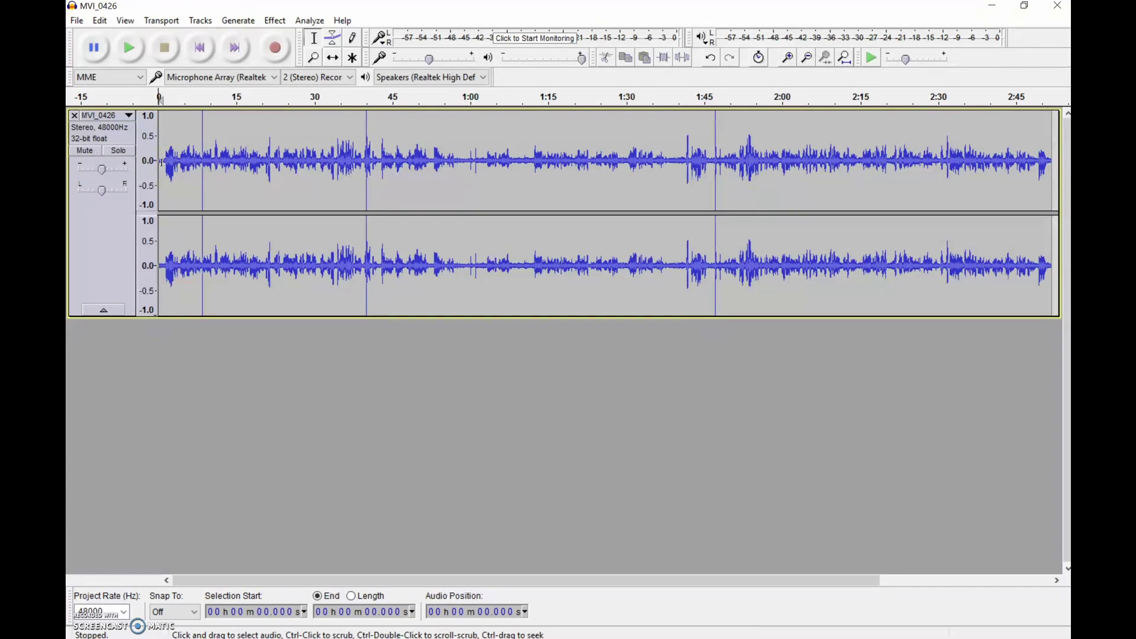
Listen near 58 s and select the quiet stretch from about 57.8 s to 60 s.
click(167, 161)
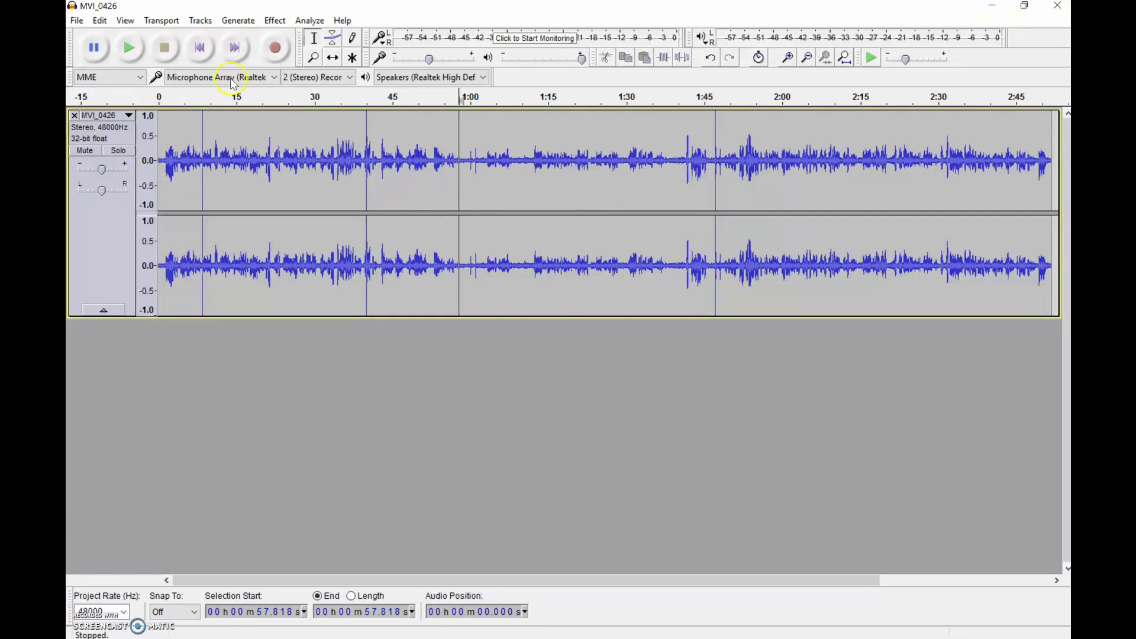
click(134, 50)
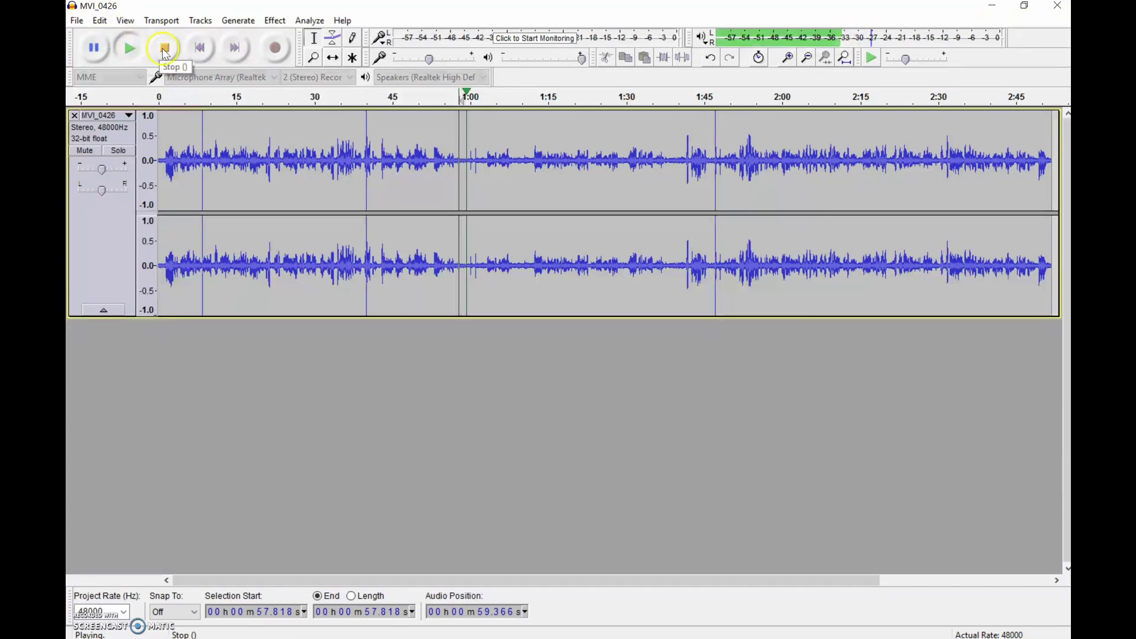
click(164, 49)
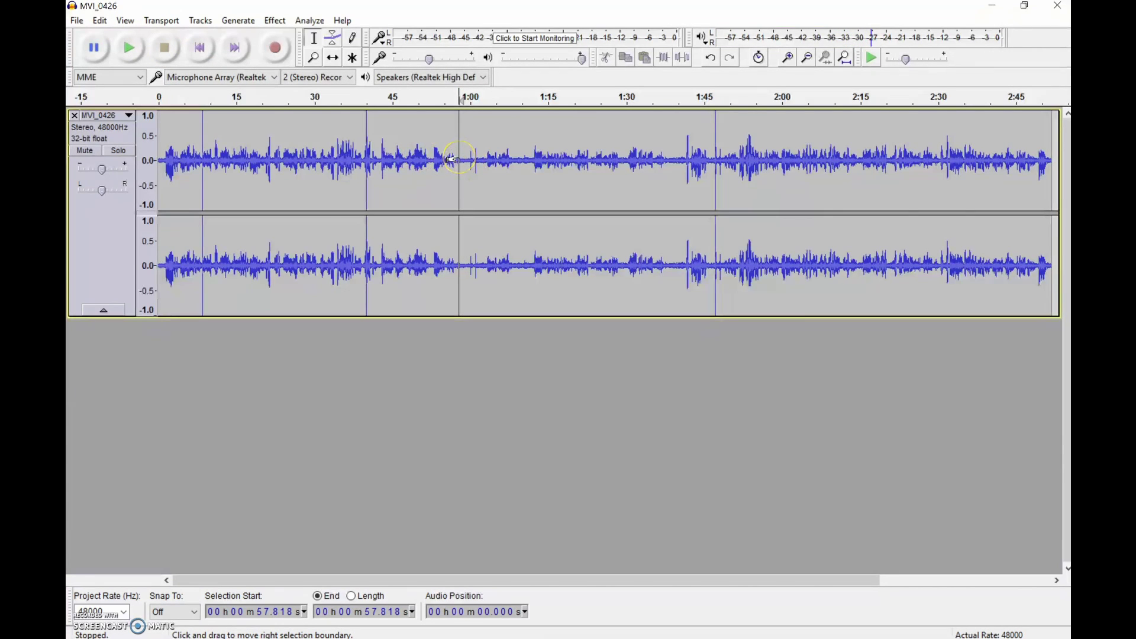
drag(459, 161, 469, 160)
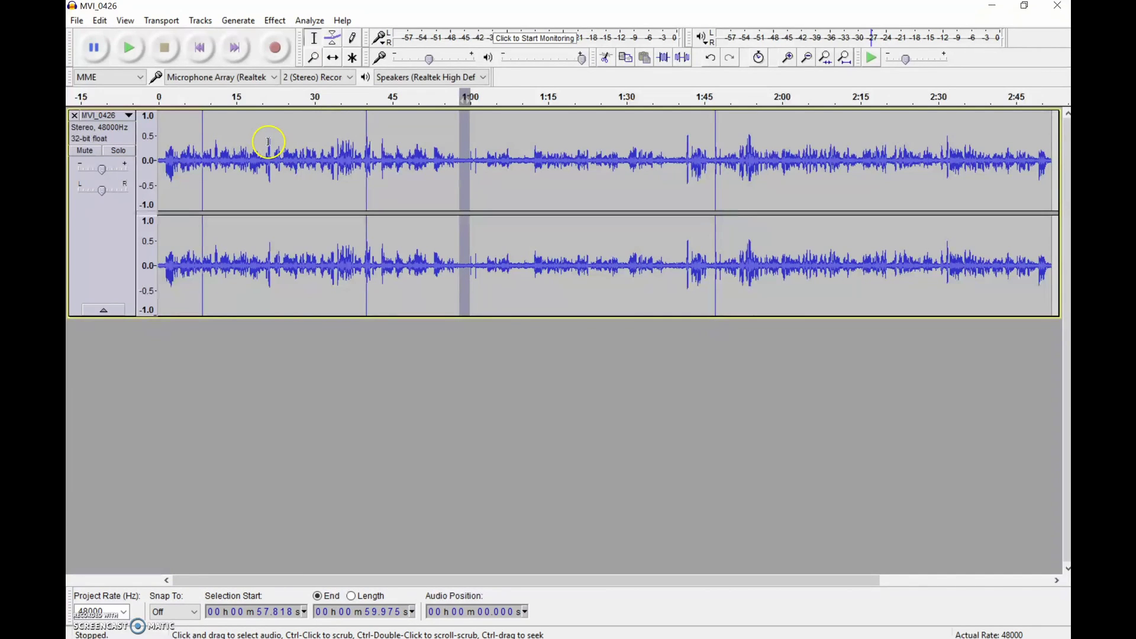
click(275, 21)
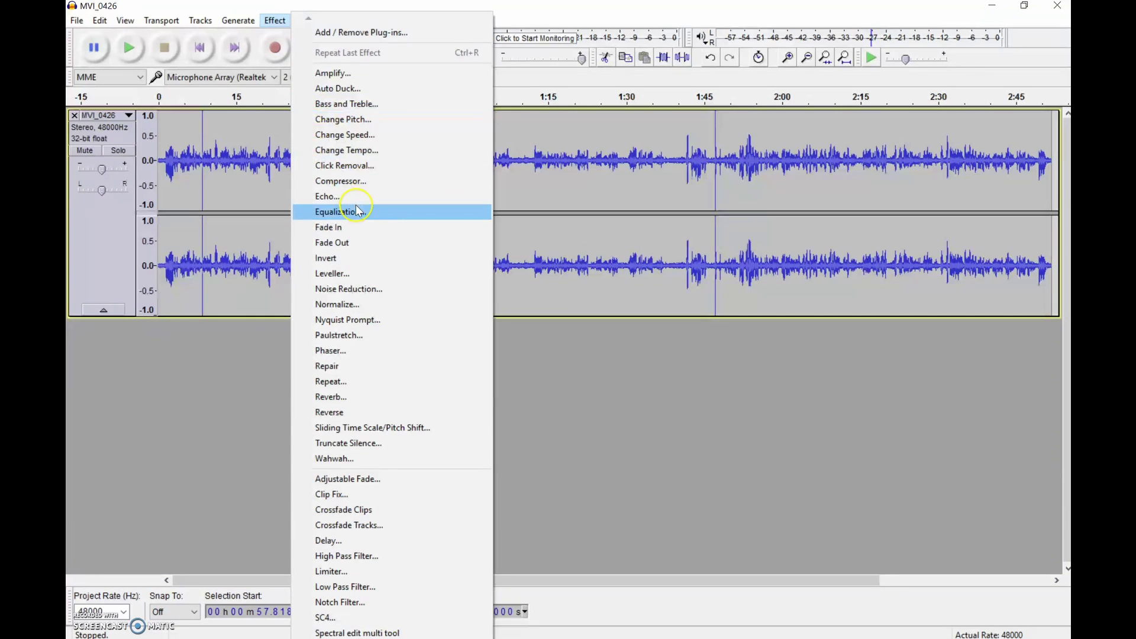
Get a noise profile from the selection, then repeat Noise Reduction over the entire track.
click(354, 290)
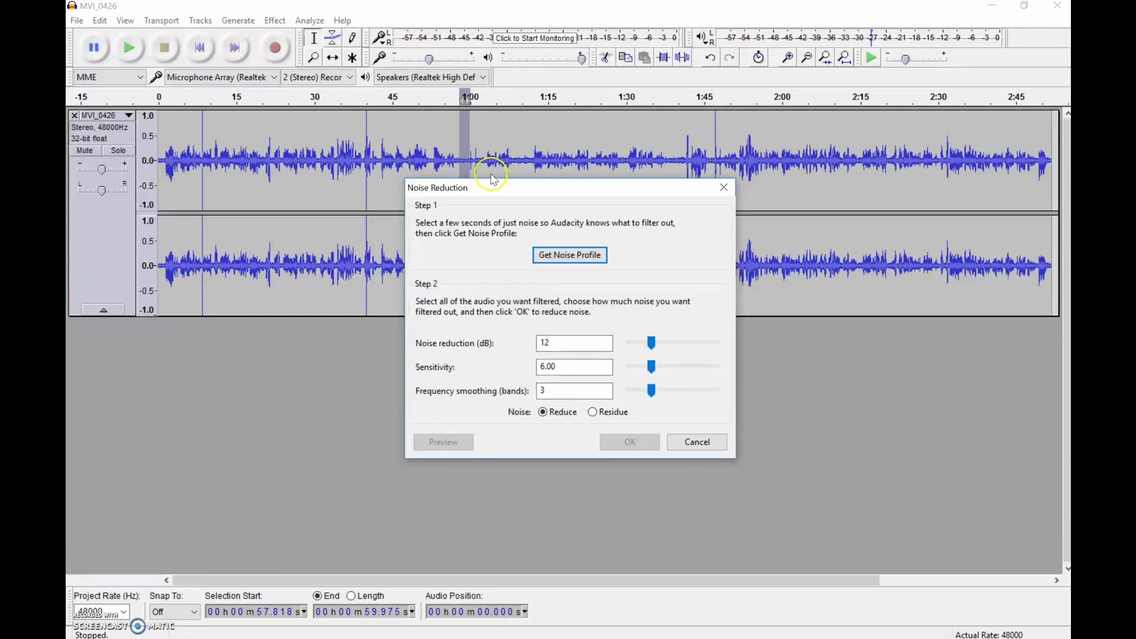
click(571, 255)
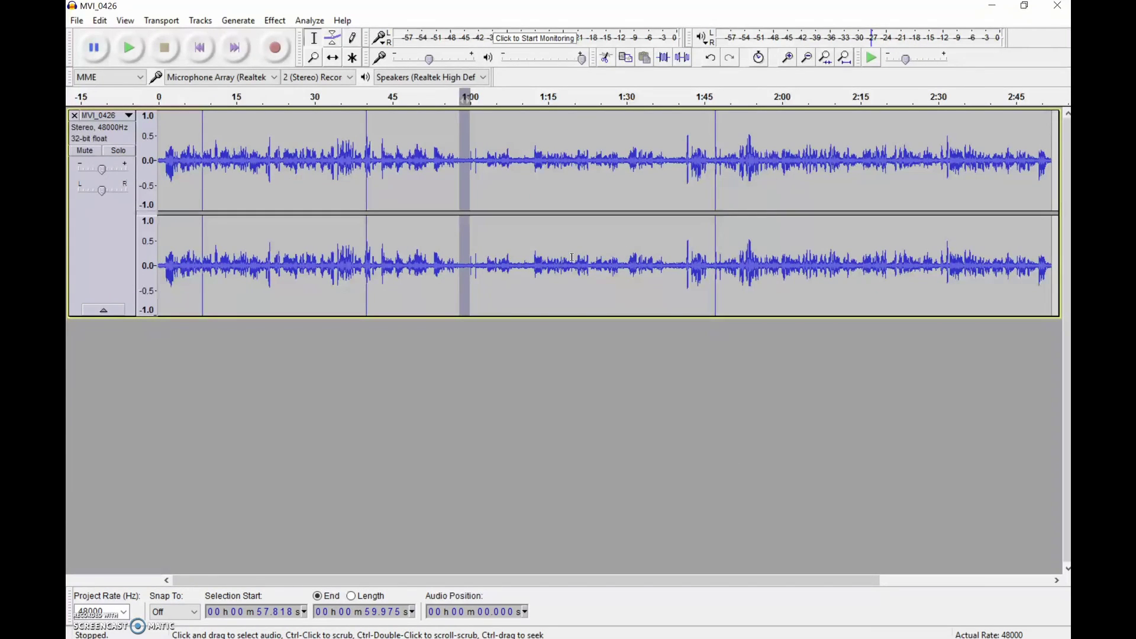
drag(441, 578, 602, 579)
drag(857, 177, 141, 178)
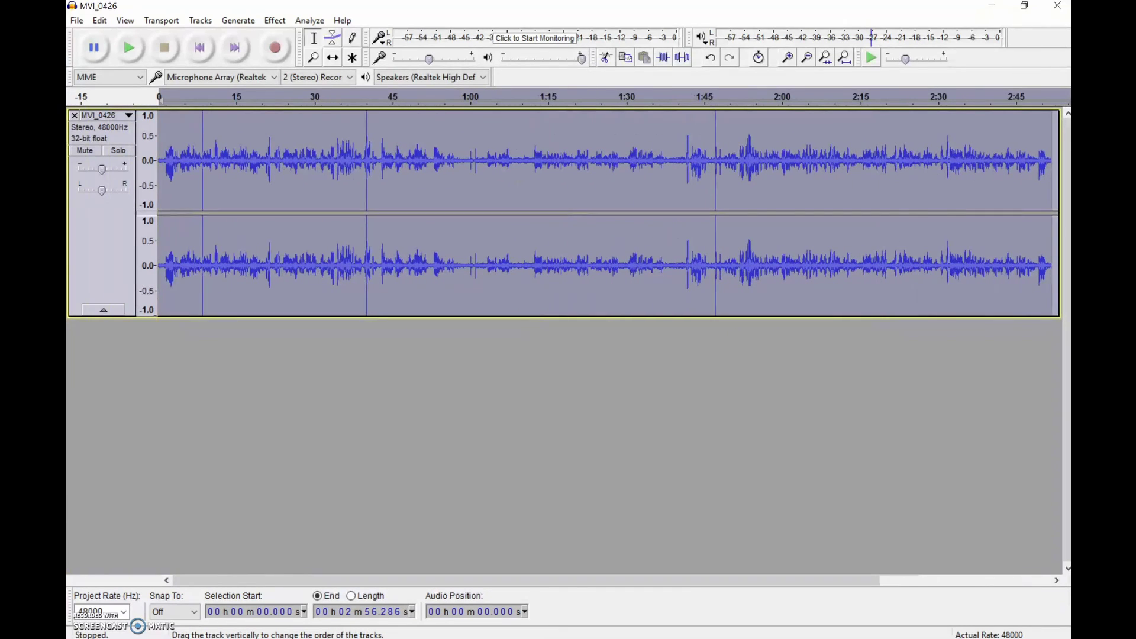
click(275, 20)
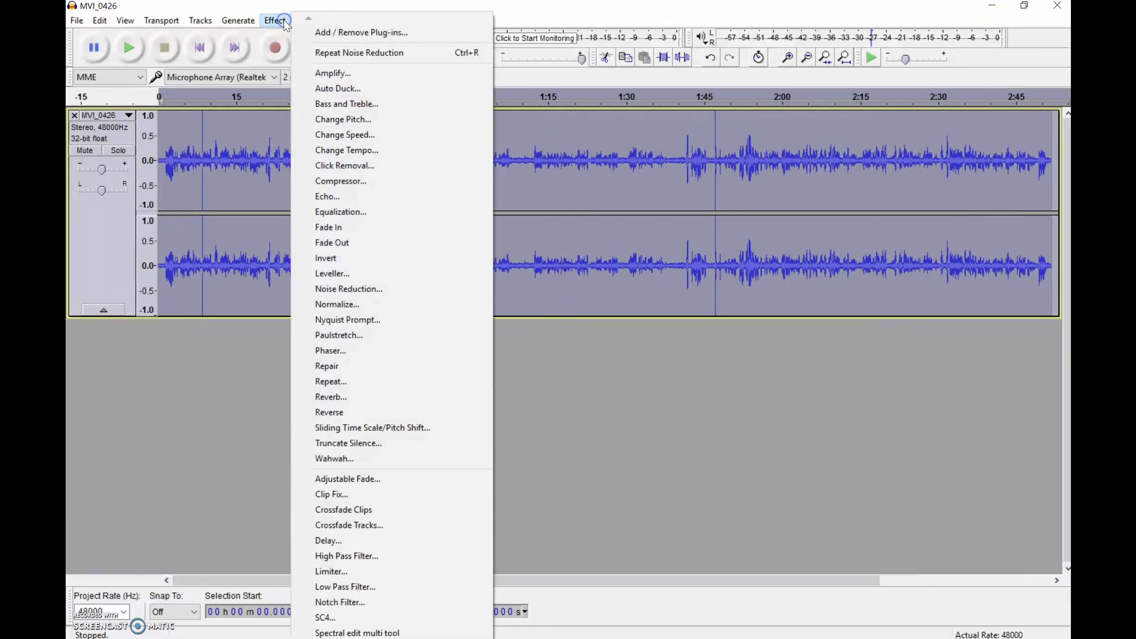
click(358, 55)
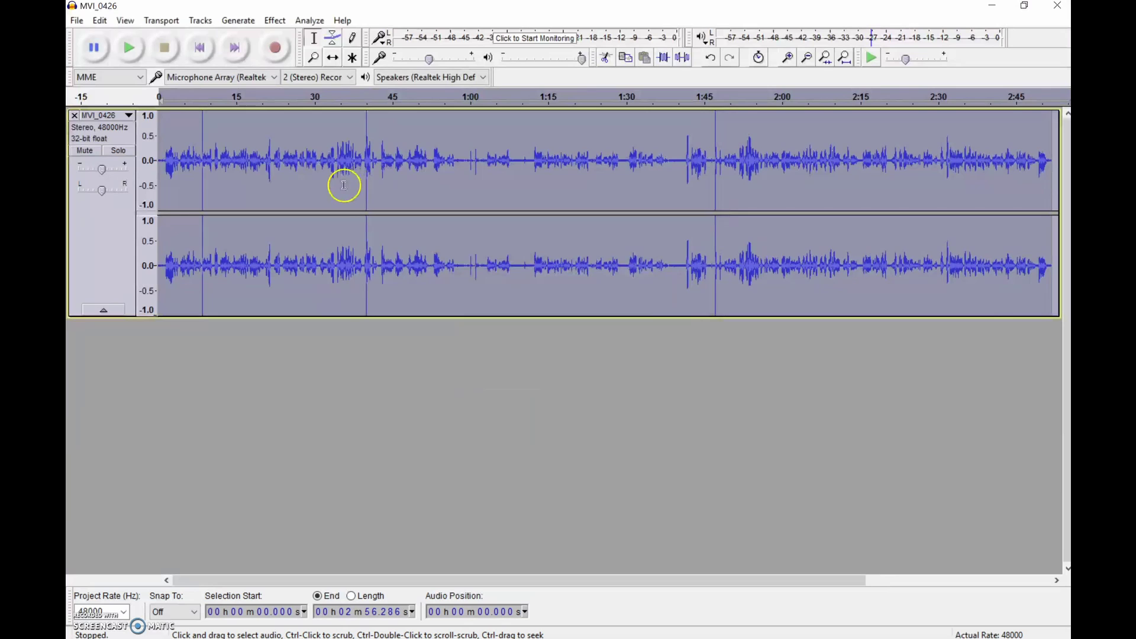
click(164, 160)
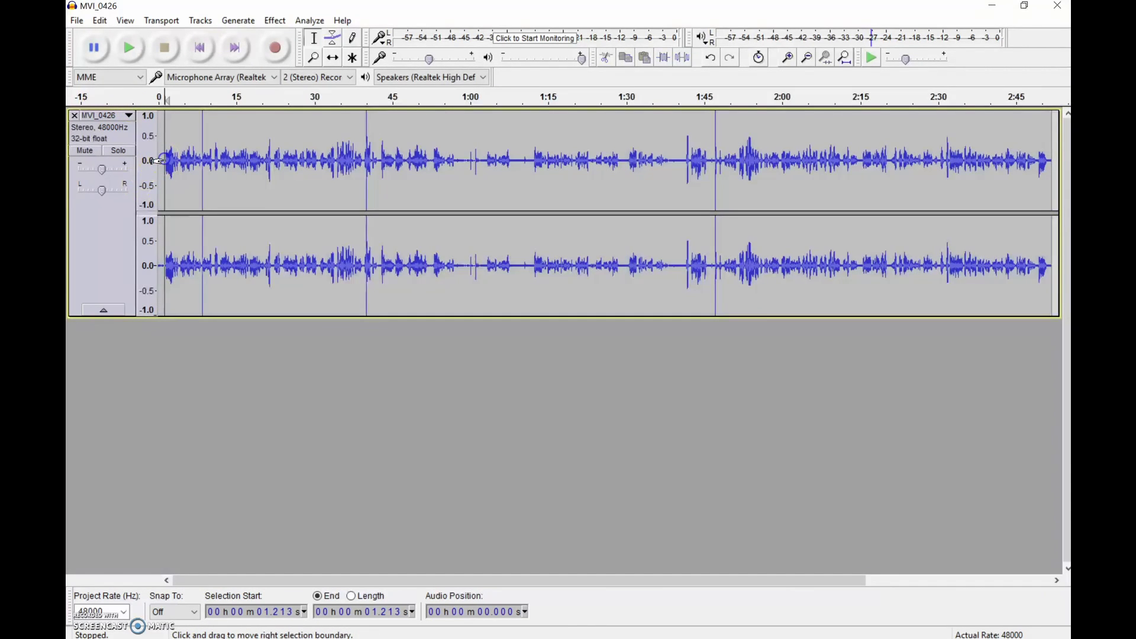
click(130, 49)
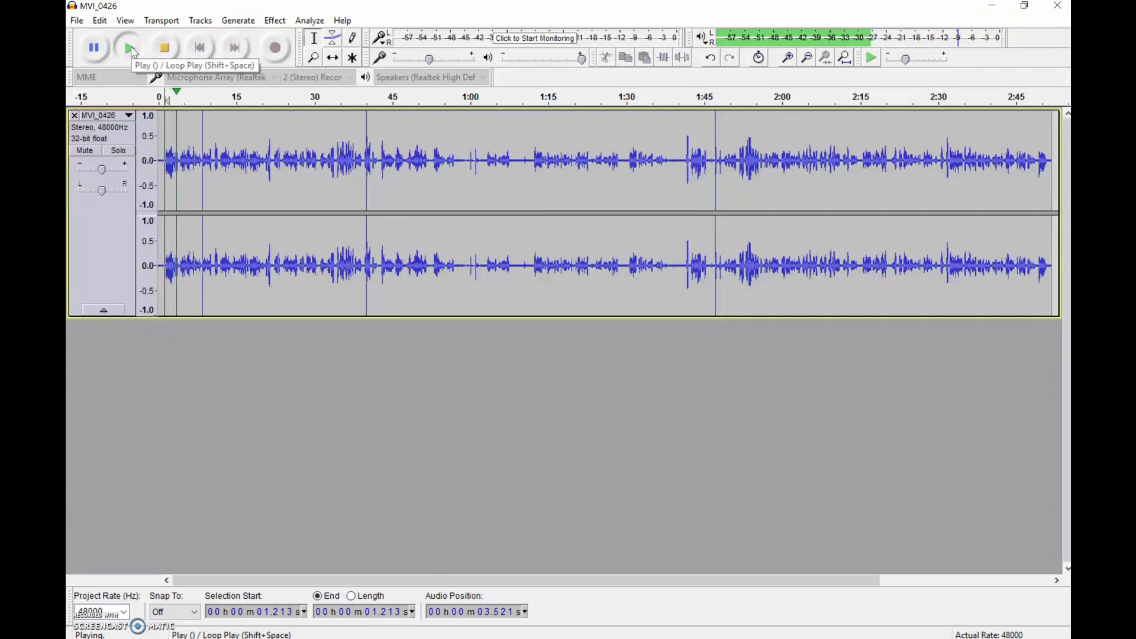
click(165, 49)
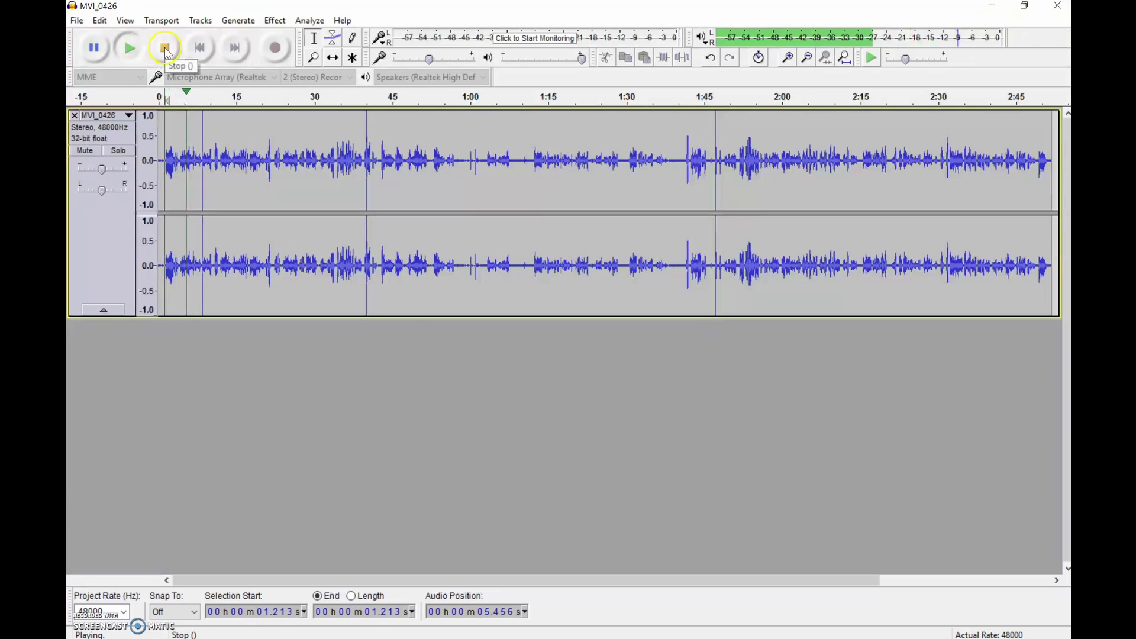
click(165, 48)
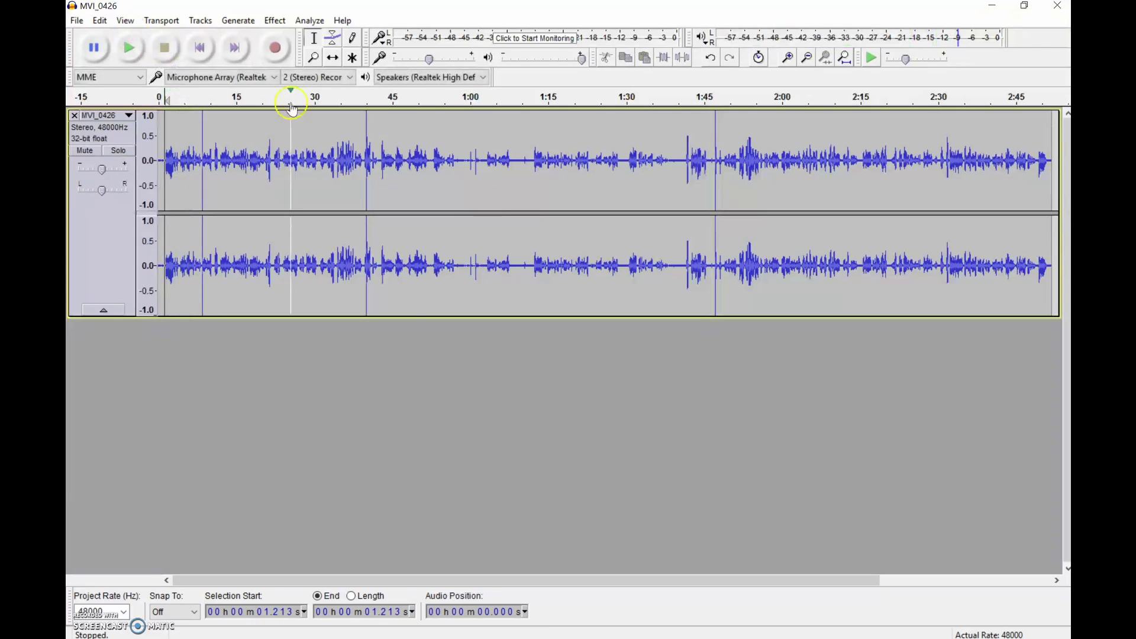
click(460, 157)
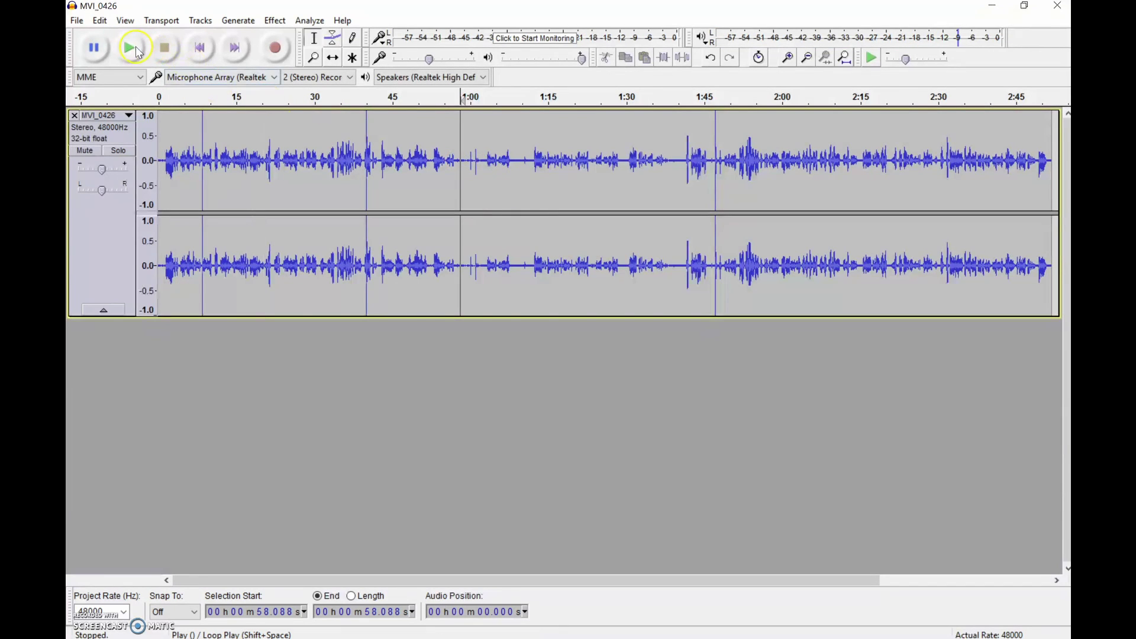
click(120, 41)
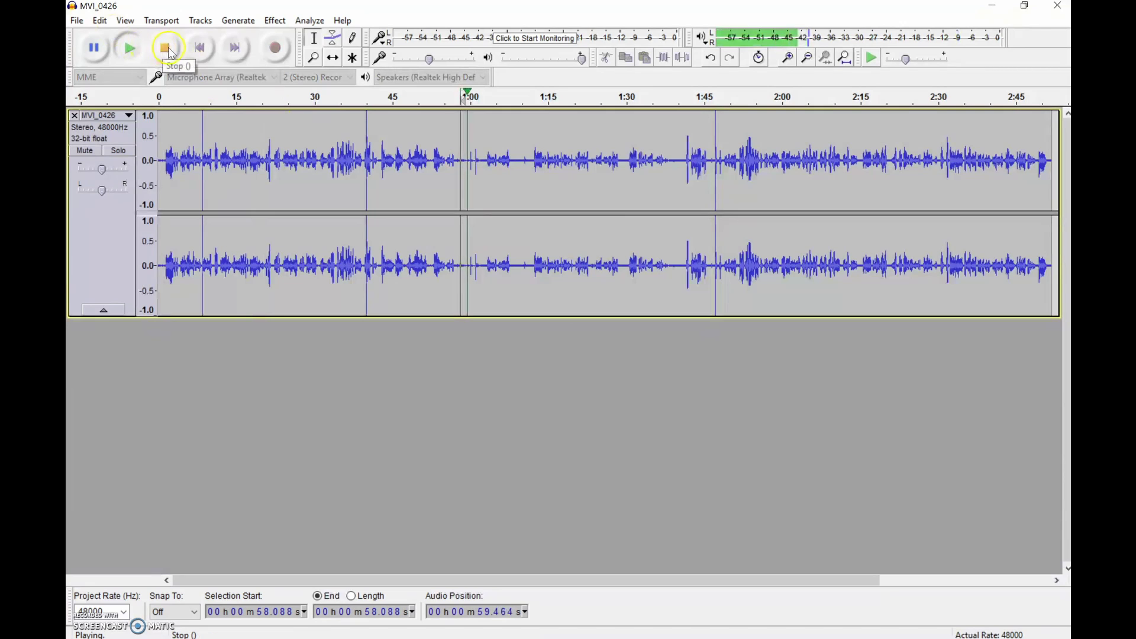
click(168, 50)
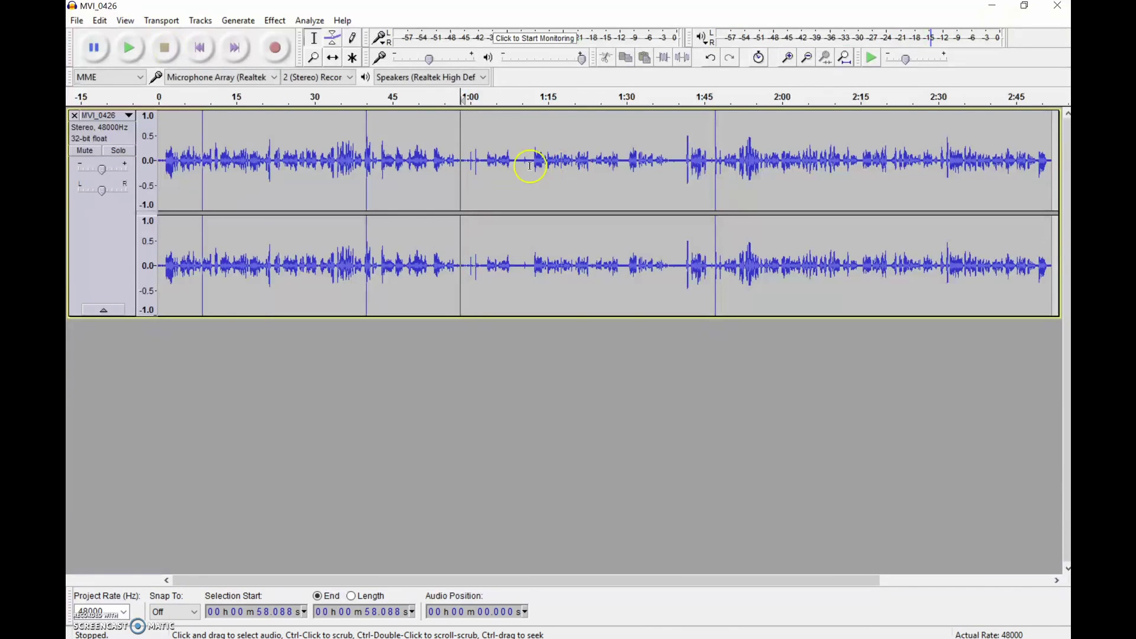
click(160, 160)
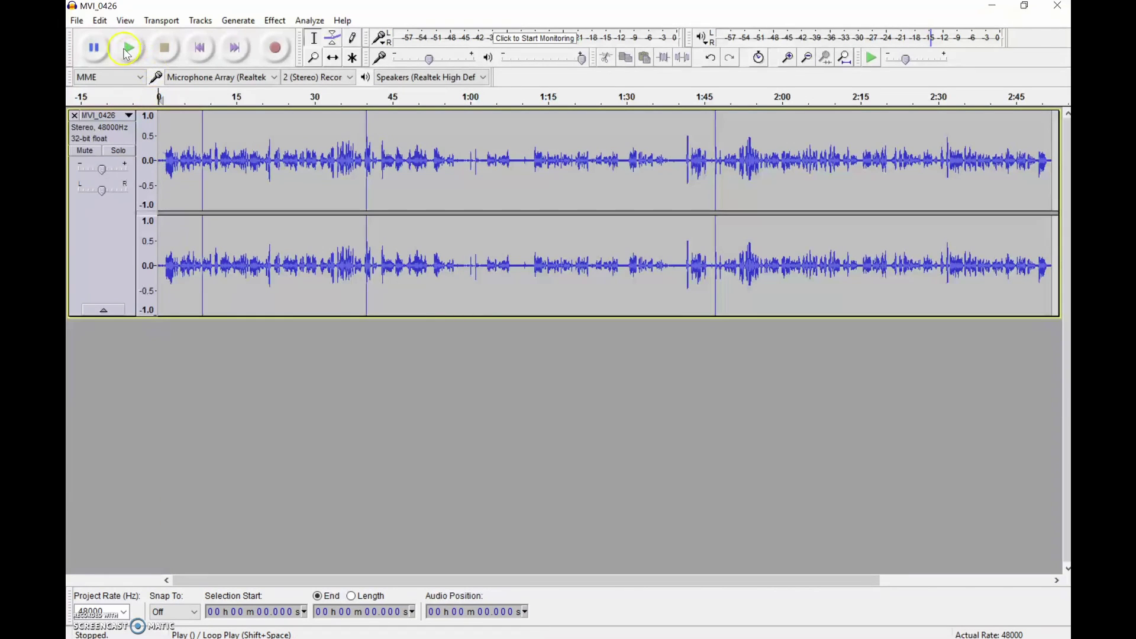
click(130, 50)
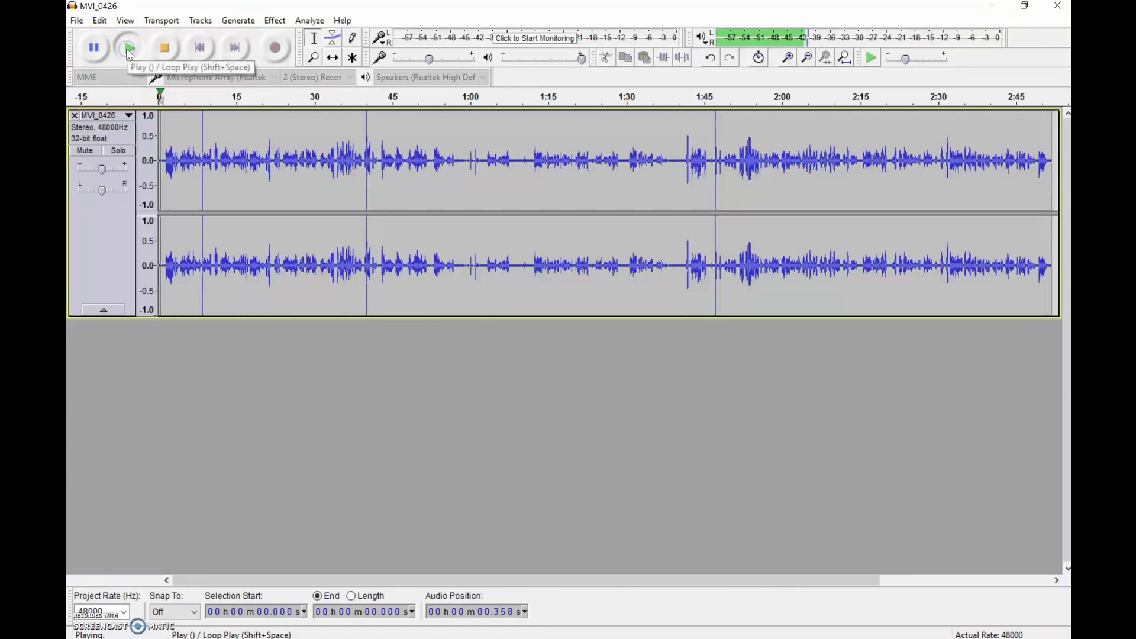
click(164, 47)
click(164, 167)
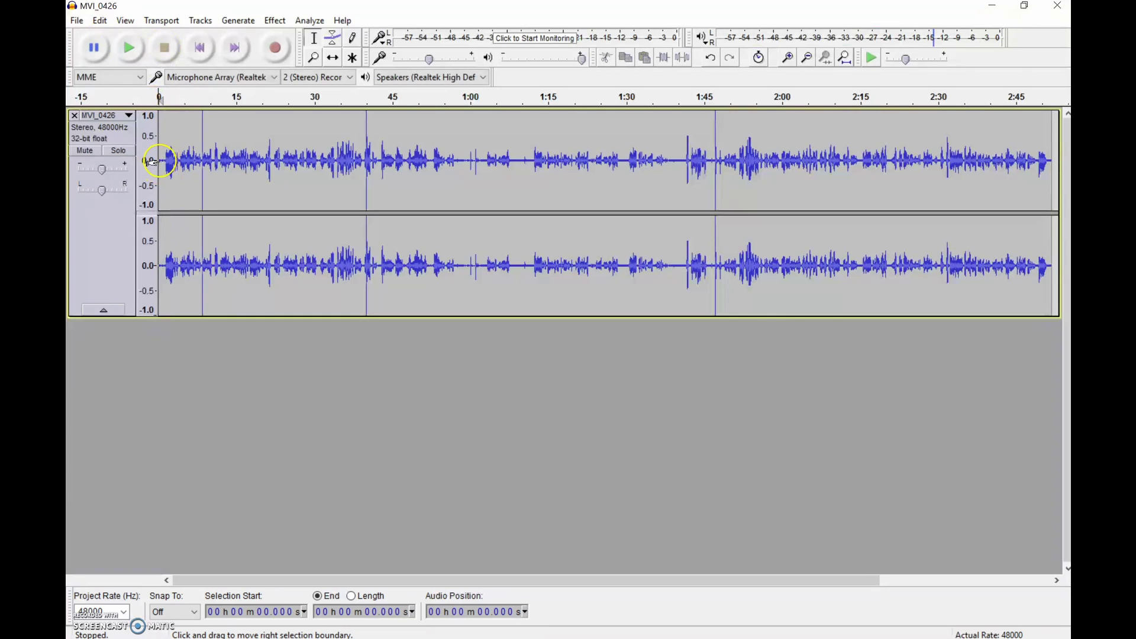
click(161, 160)
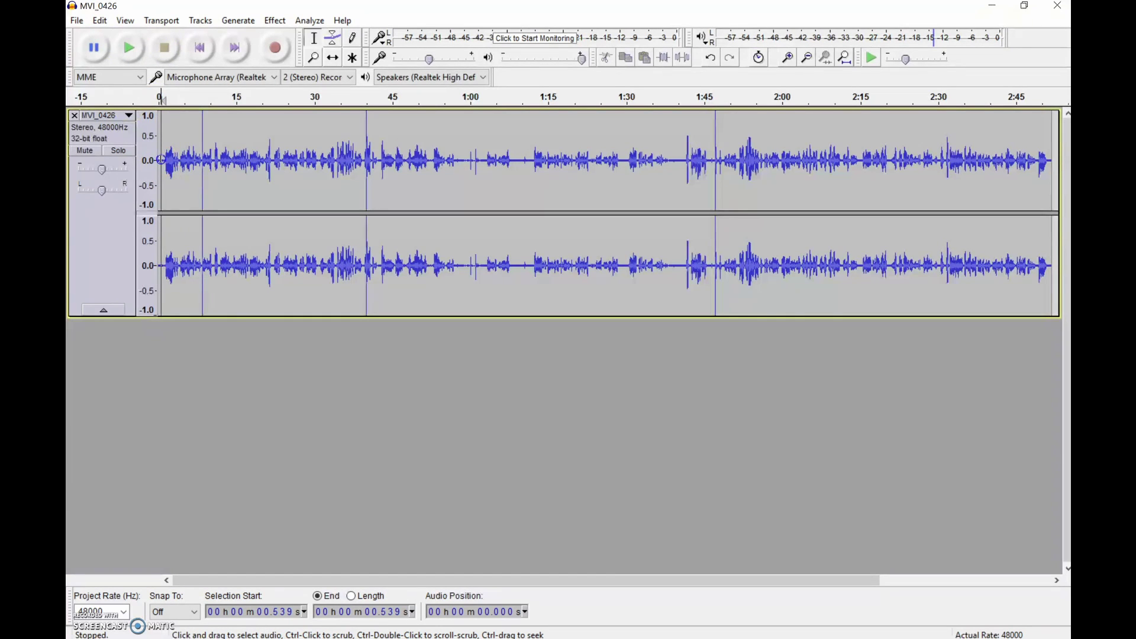
Listen from about 57 s and select the noise-only stretch from 57.5 to 60 s.
drag(164, 160, 151, 161)
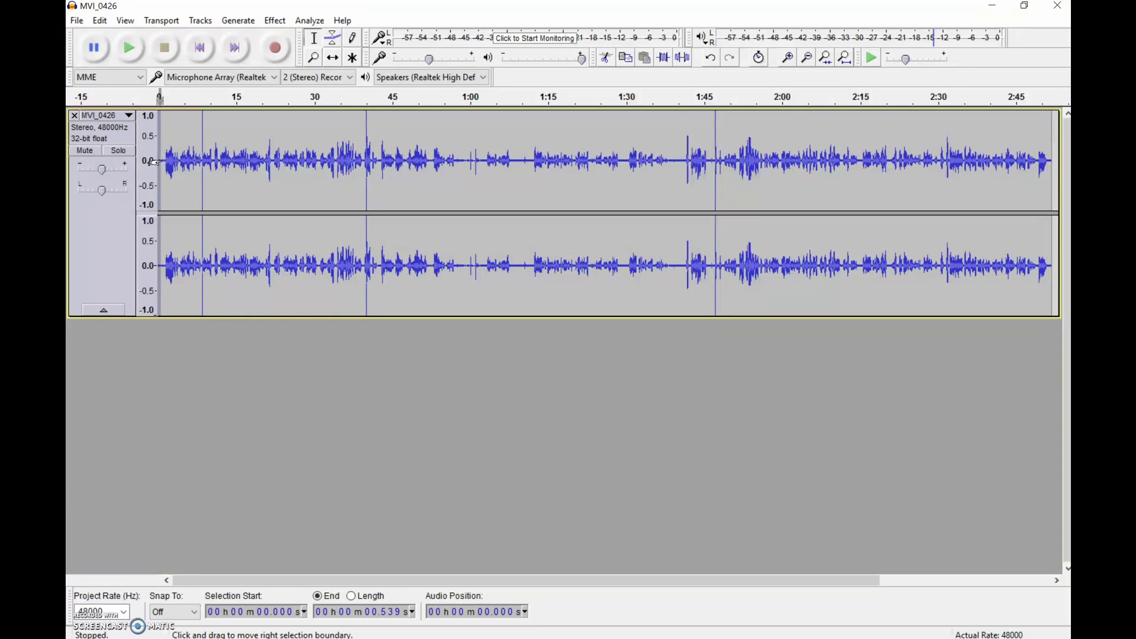
click(459, 158)
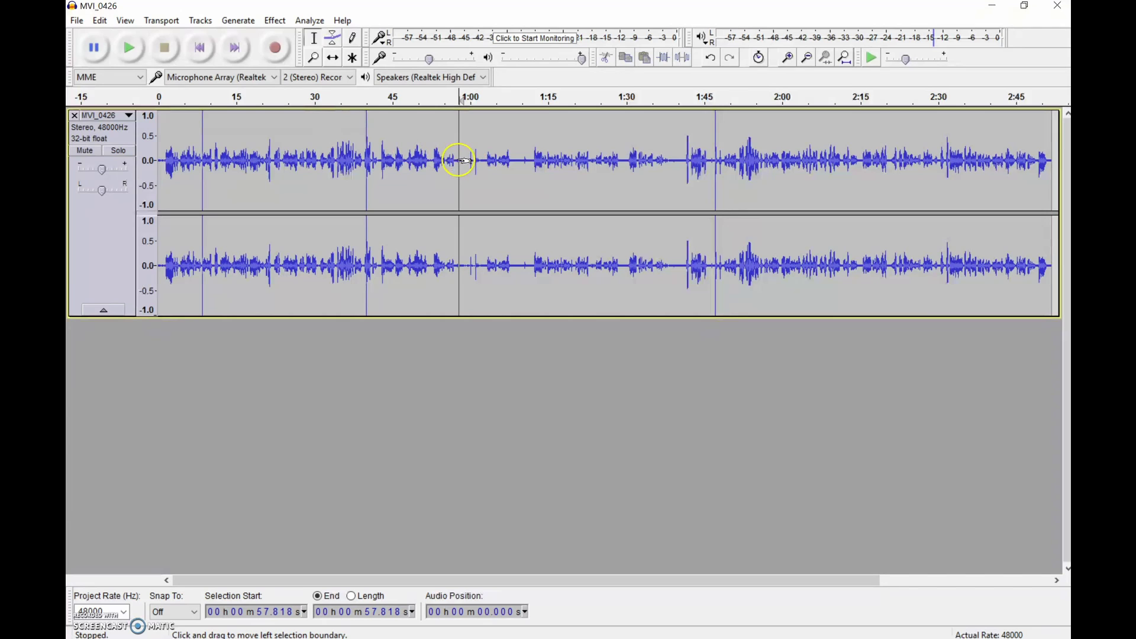
click(454, 160)
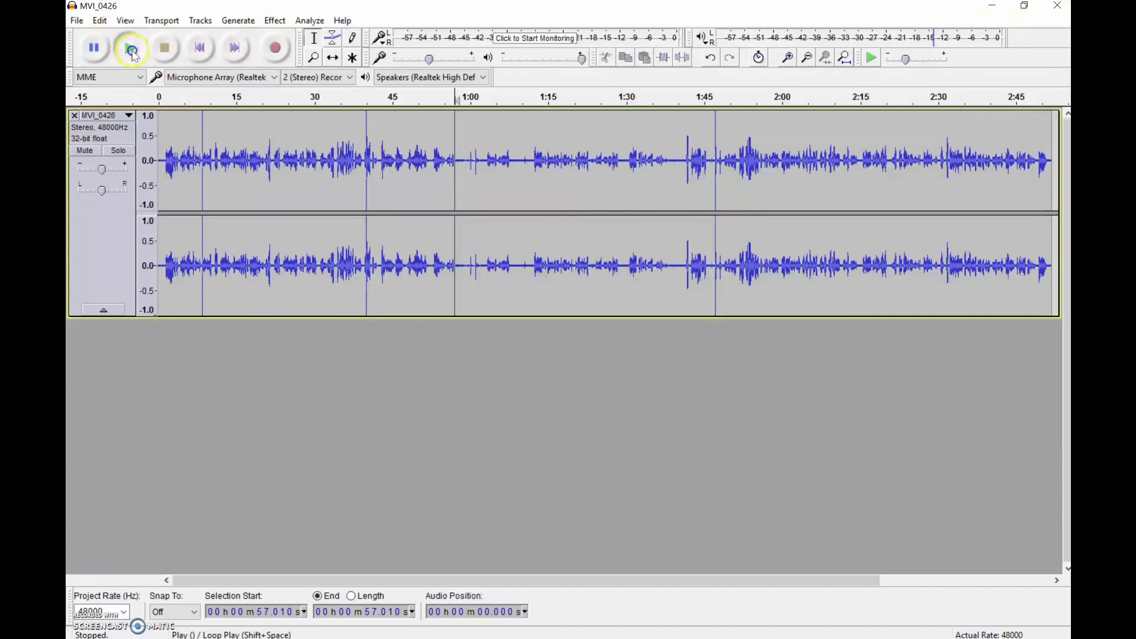
click(131, 52)
key(space)
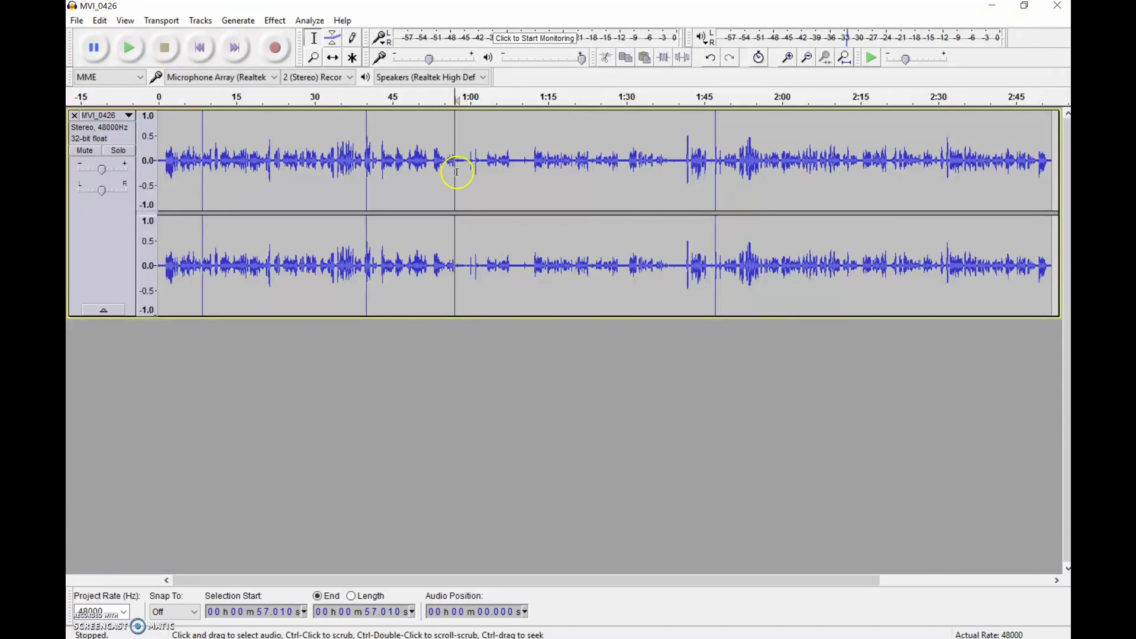
mouse_move(457, 163)
mouse_down()
mouse_move(484, 165)
mouse_move(469, 167)
mouse_up()
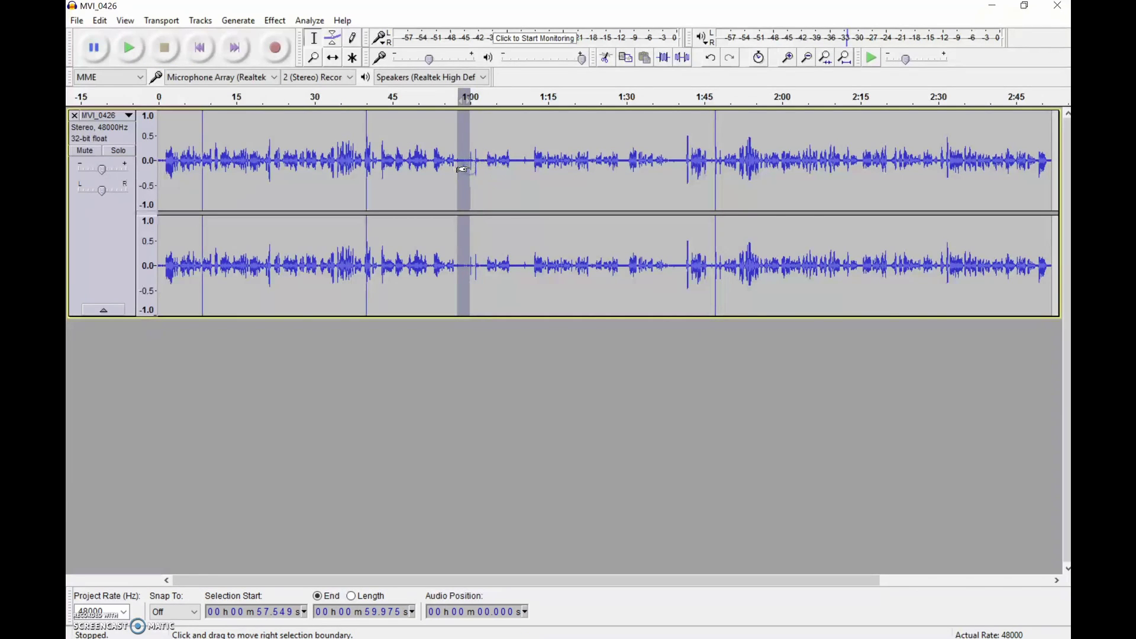
click(273, 24)
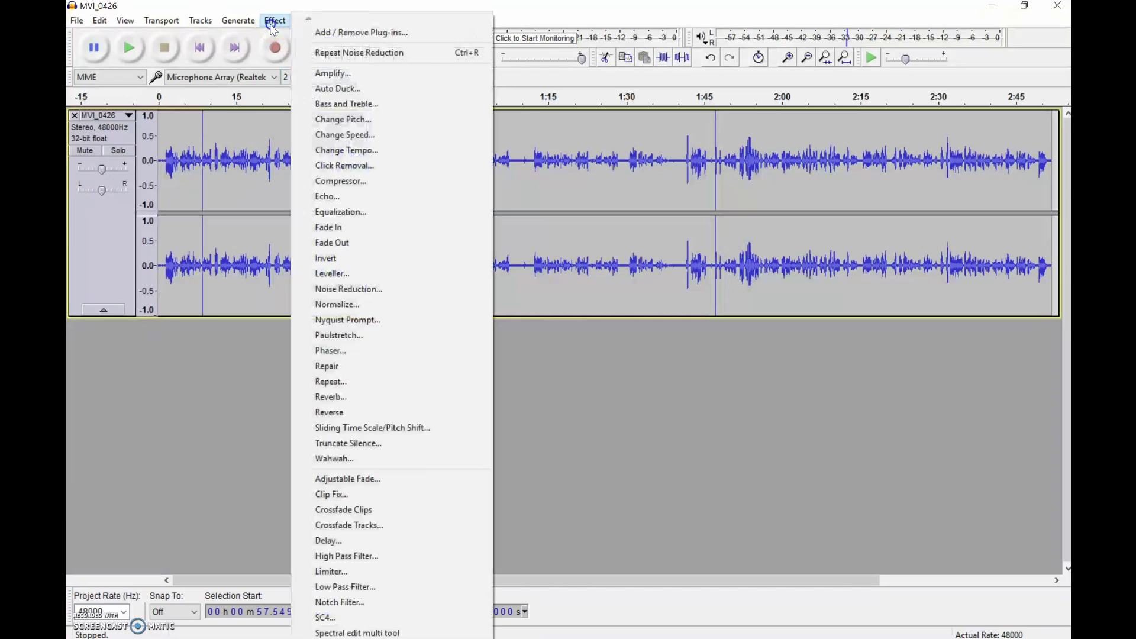
Capture a noise profile from the marked quiet stretch in Noise Reduction.
click(349, 290)
click(571, 255)
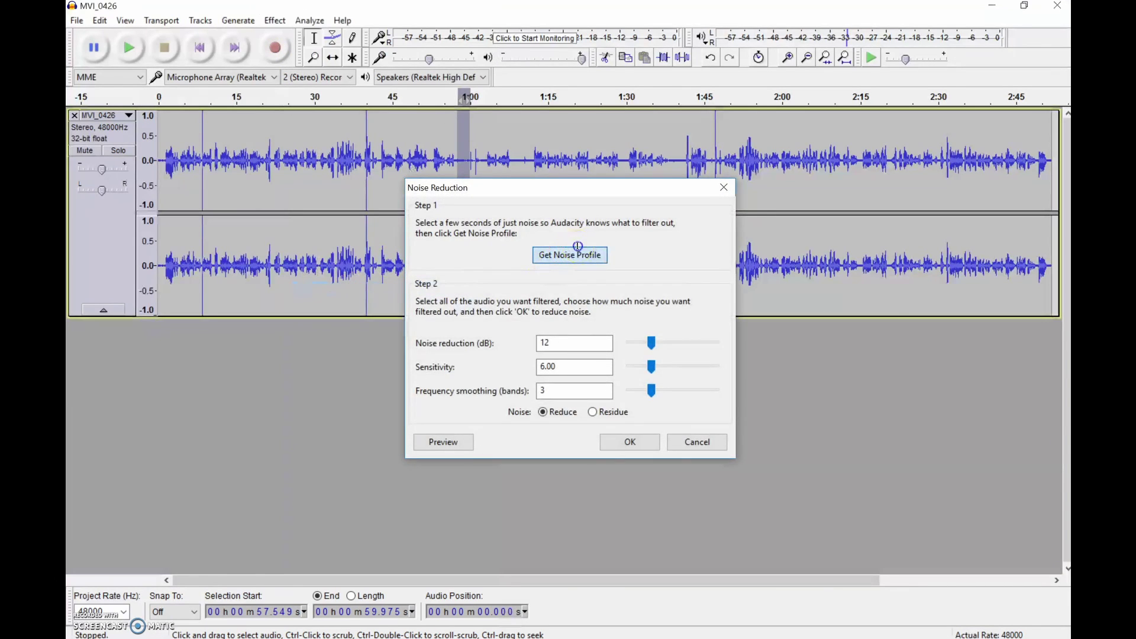
drag(585, 578, 828, 579)
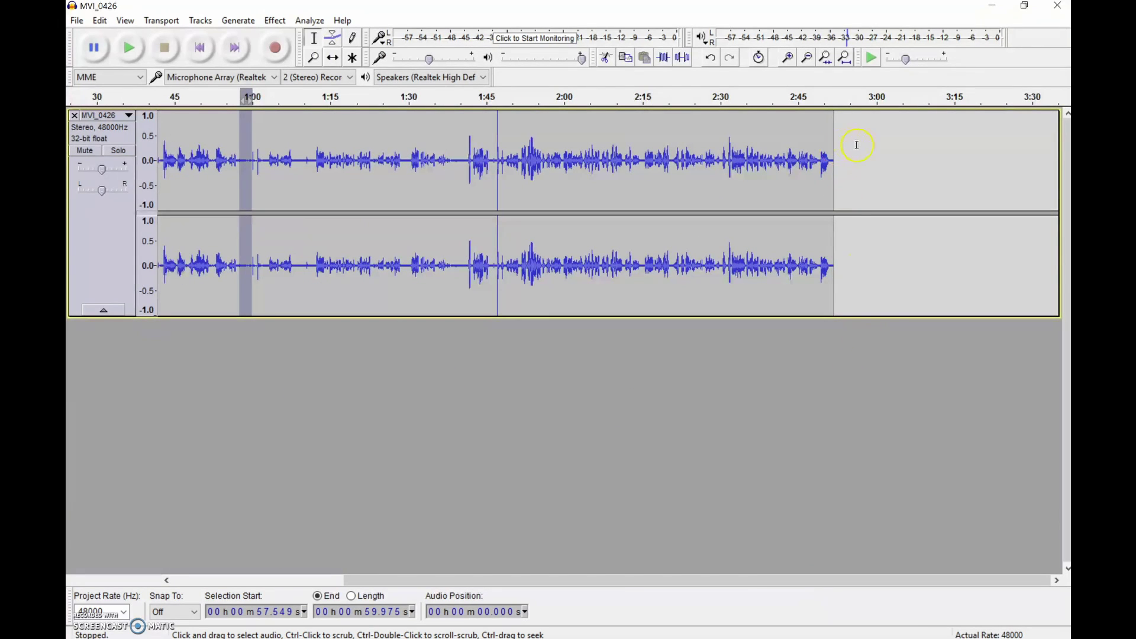
Select the entire track and repeat Noise Reduction across all of it.
drag(856, 145, 155, 154)
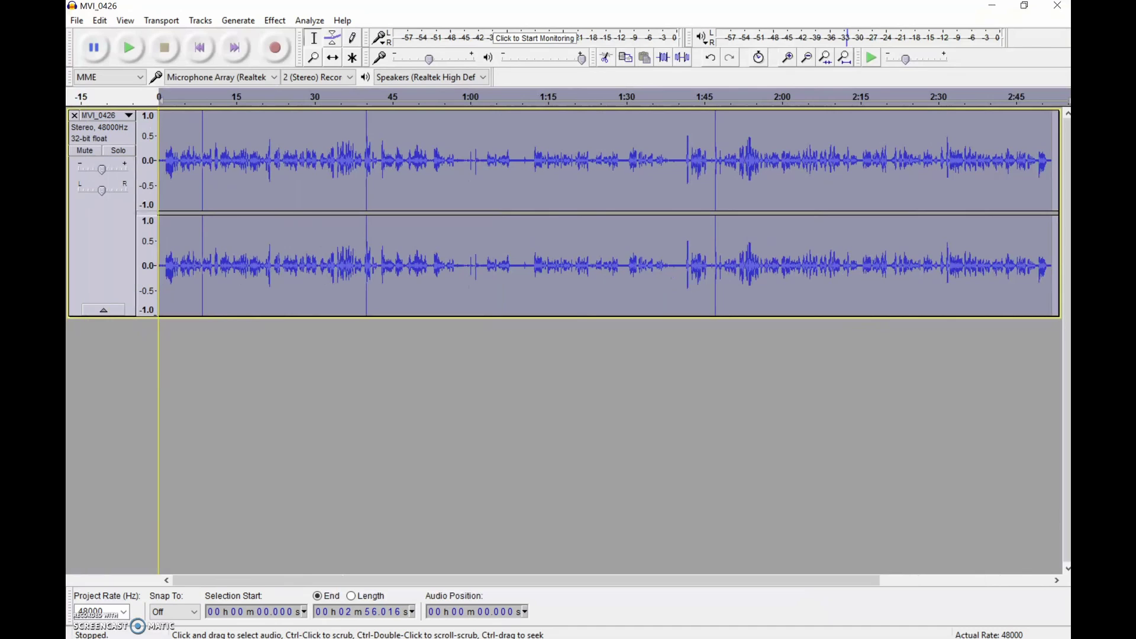
click(278, 22)
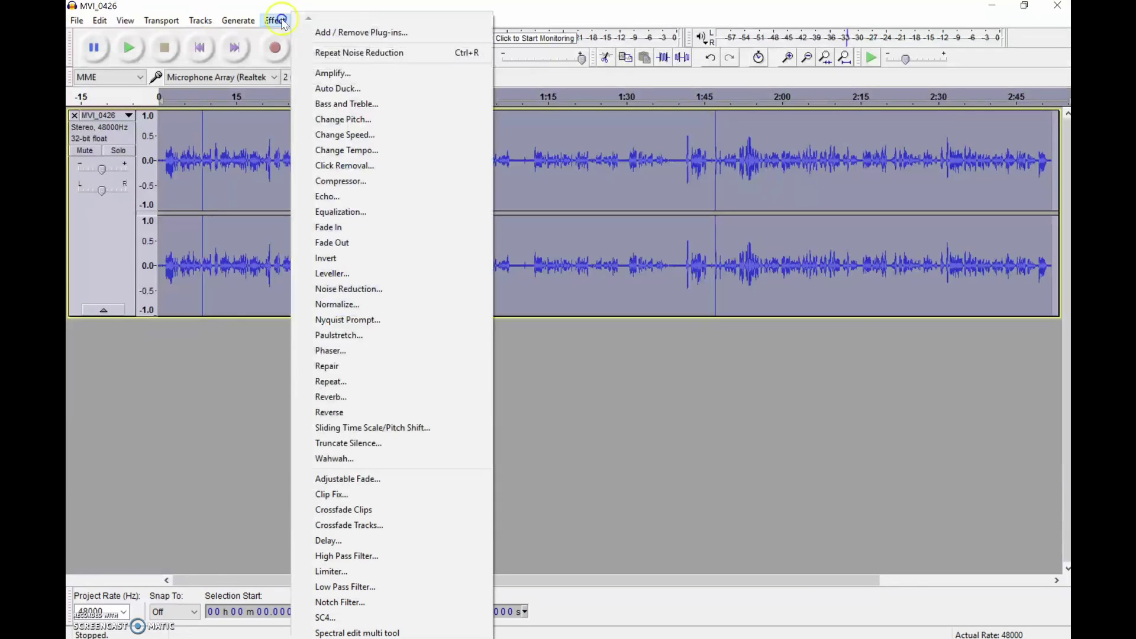
click(327, 53)
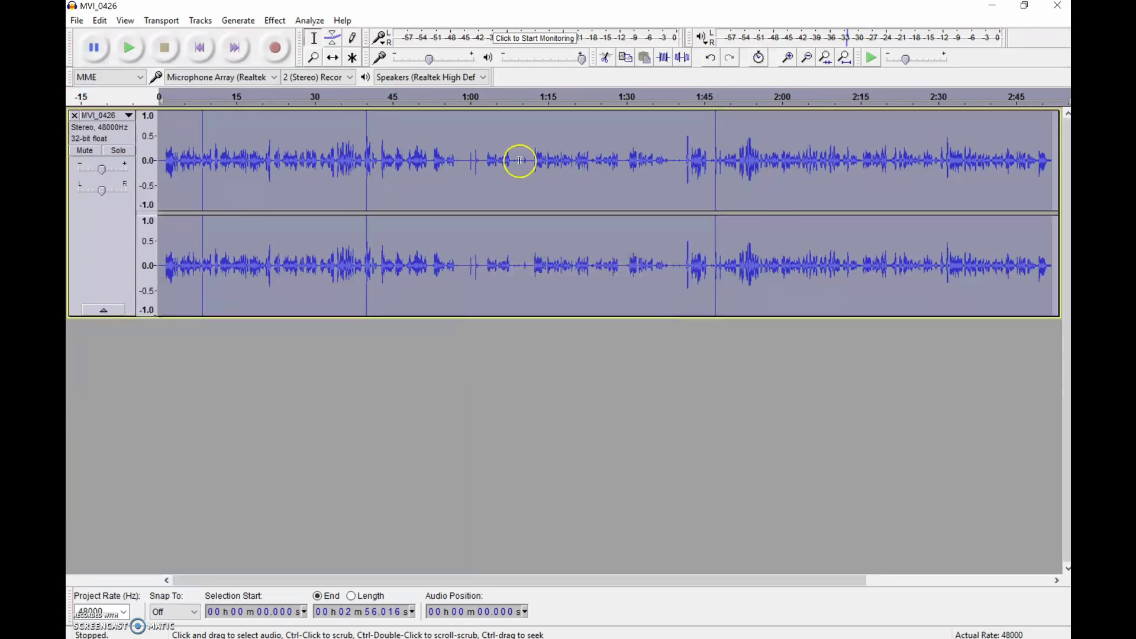
click(160, 161)
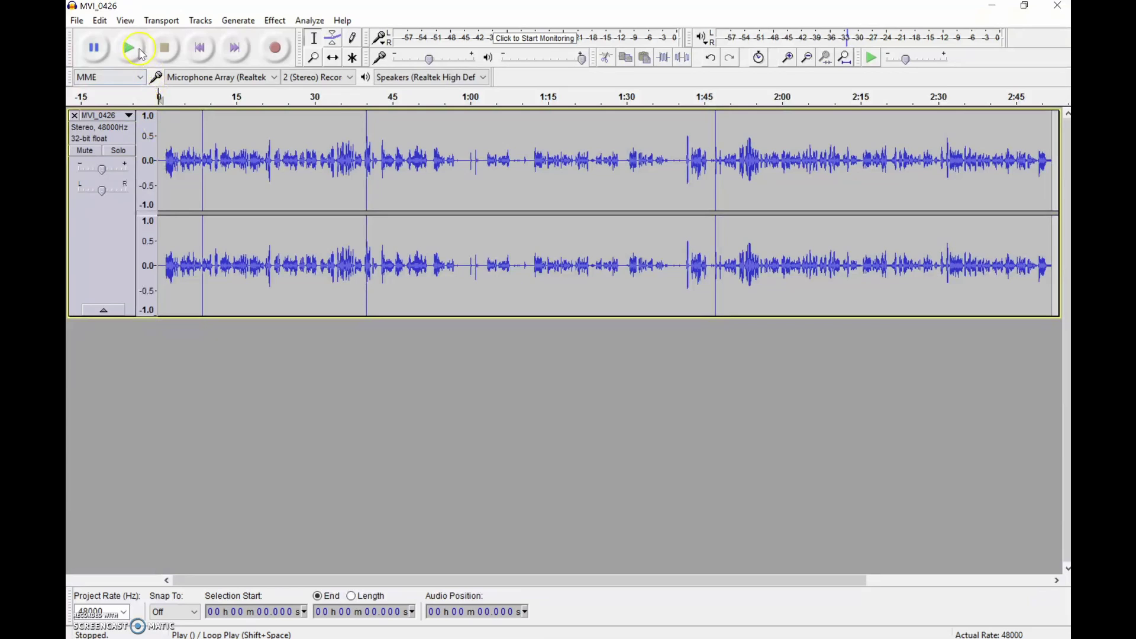
click(140, 52)
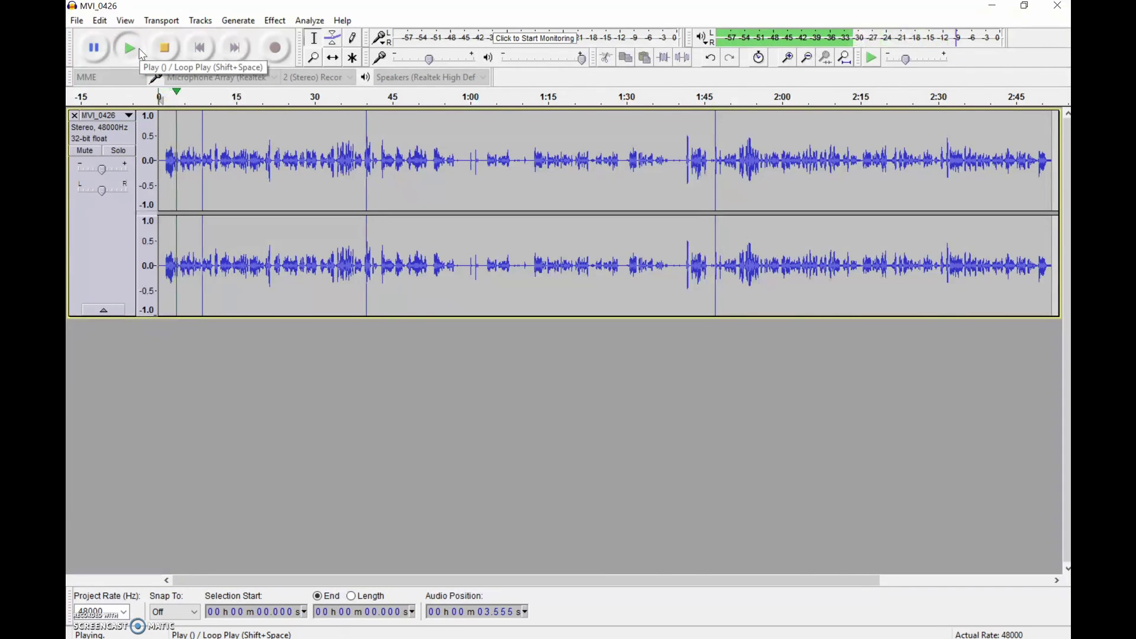
click(165, 50)
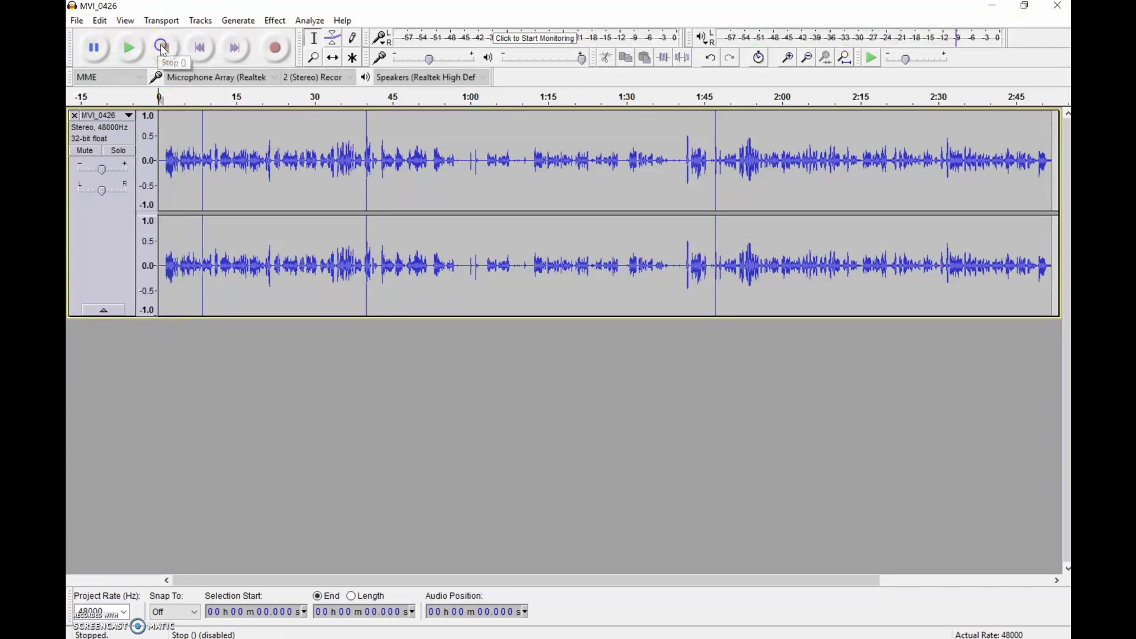
click(160, 158)
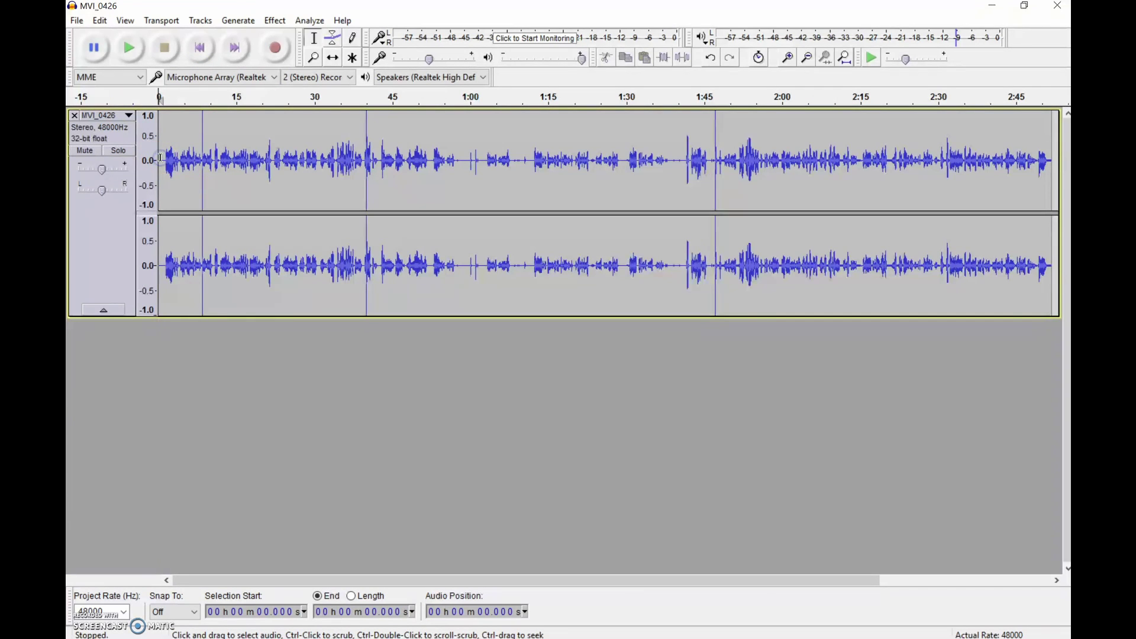
click(161, 159)
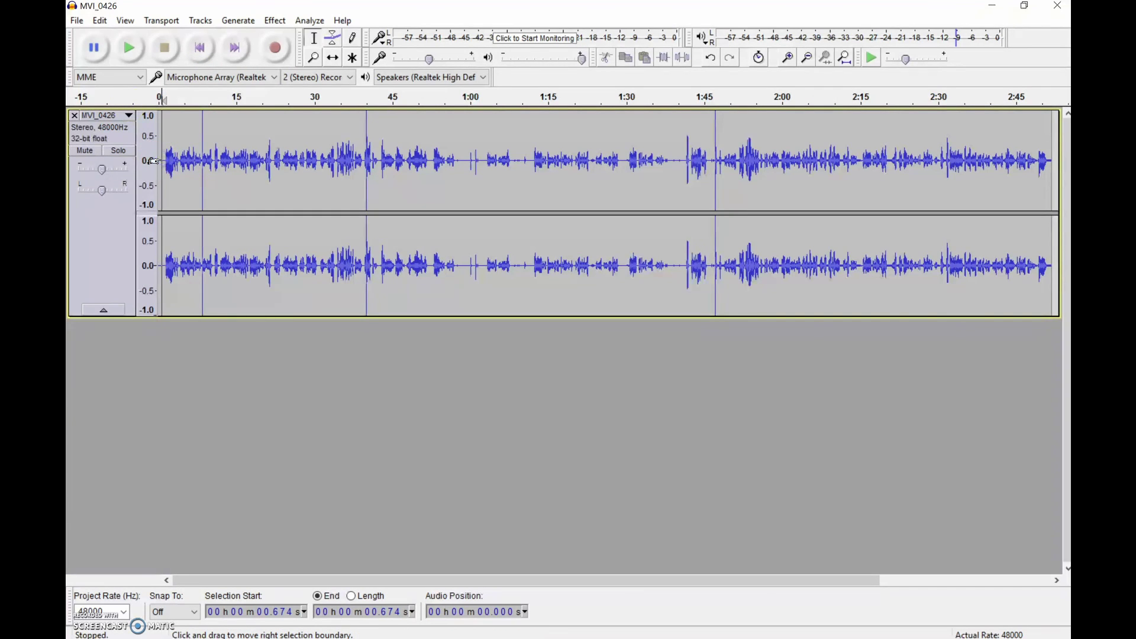
click(464, 180)
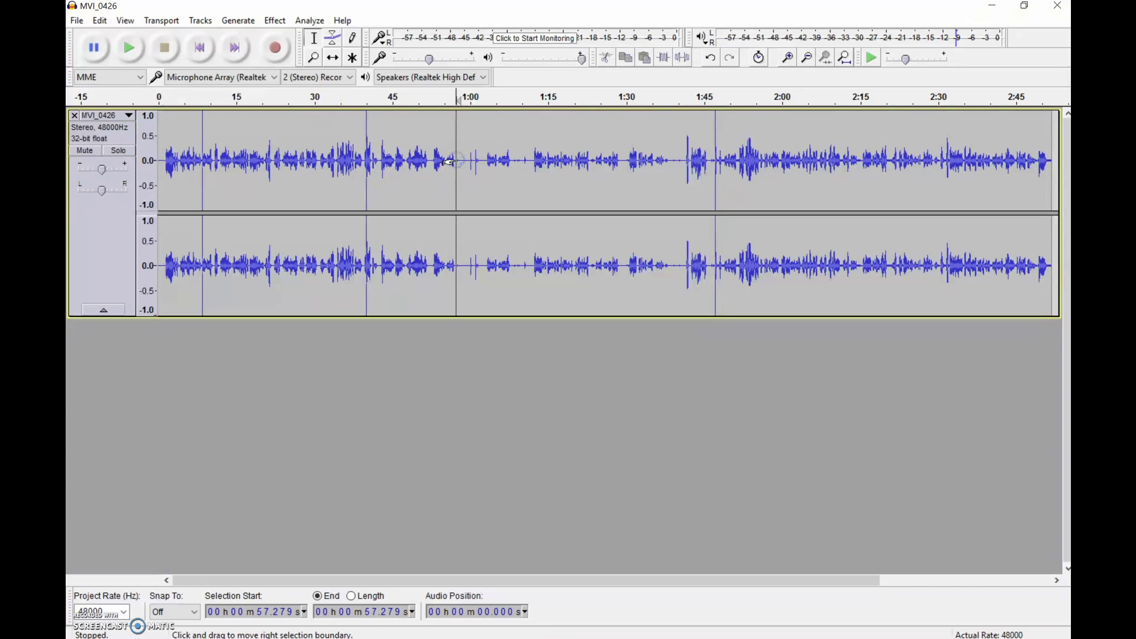
click(127, 51)
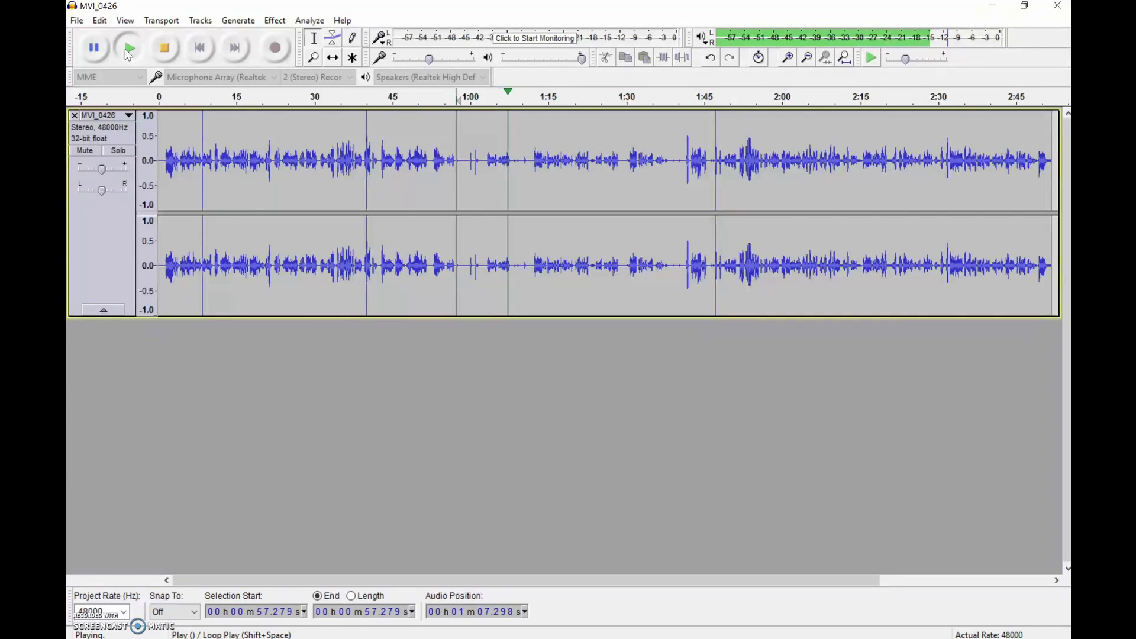
click(164, 51)
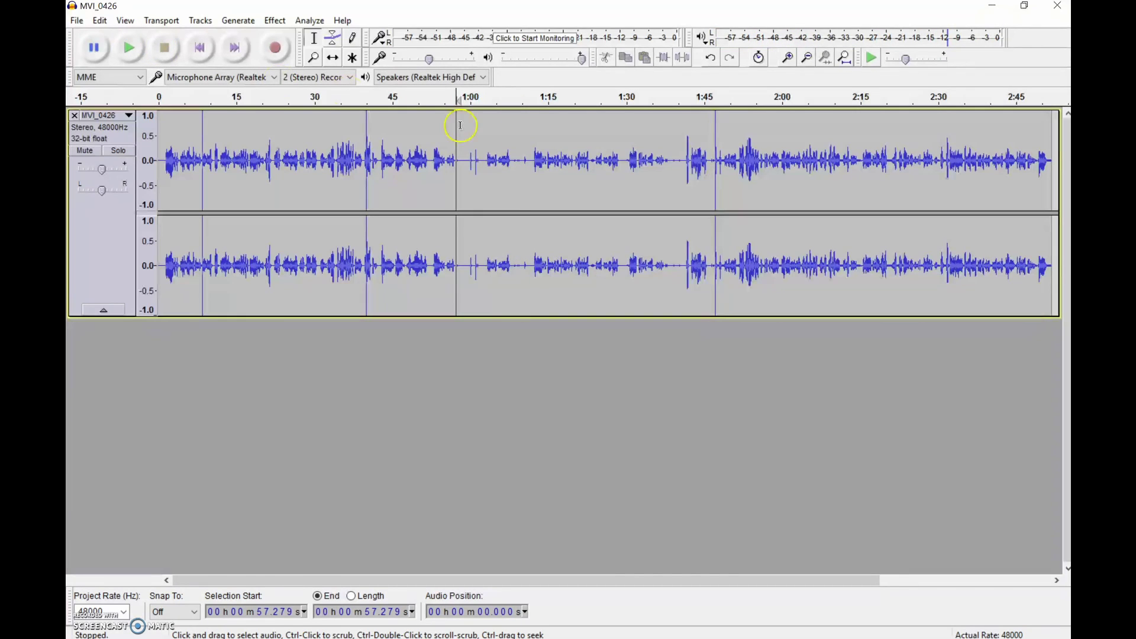
click(476, 164)
Play back the noise-reduced audio from about 1:38 to review it, then stop.
click(667, 160)
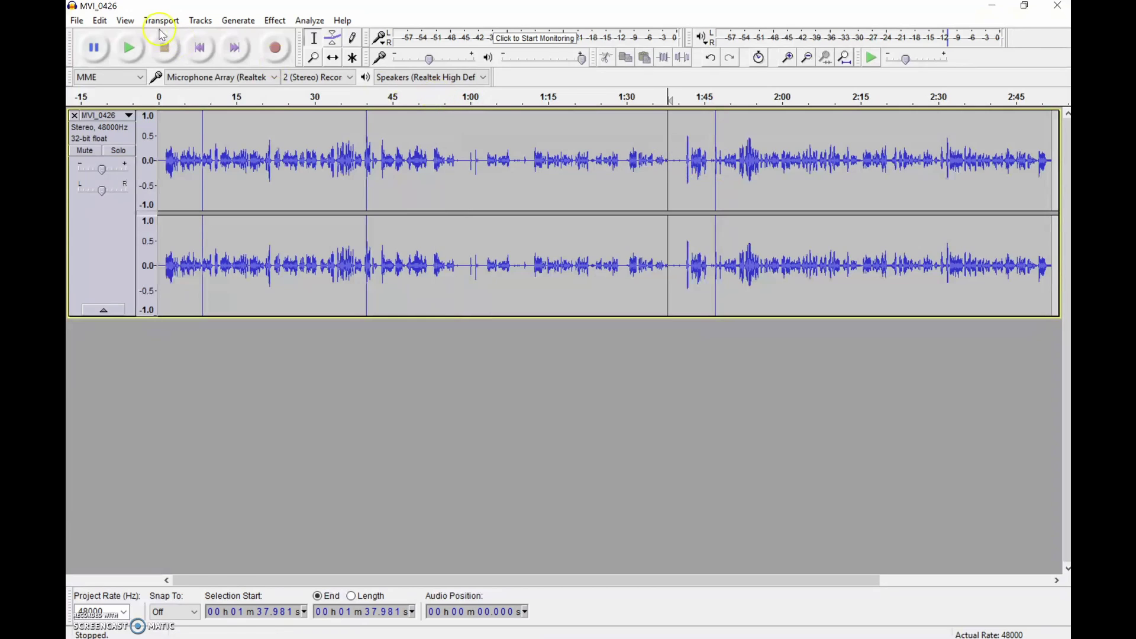
click(129, 49)
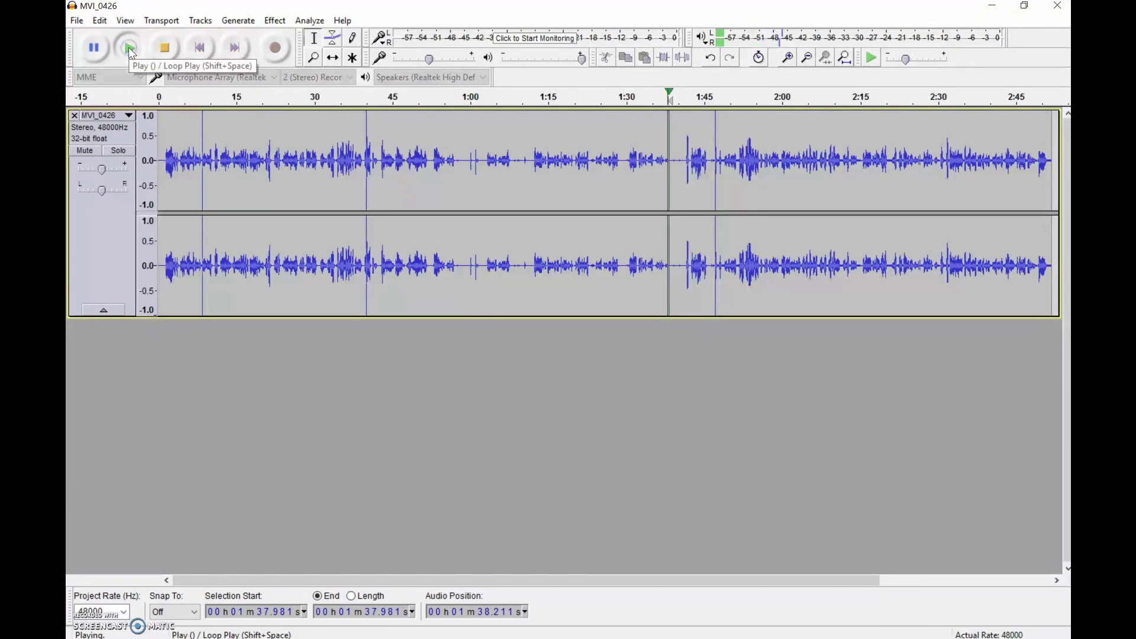
click(166, 47)
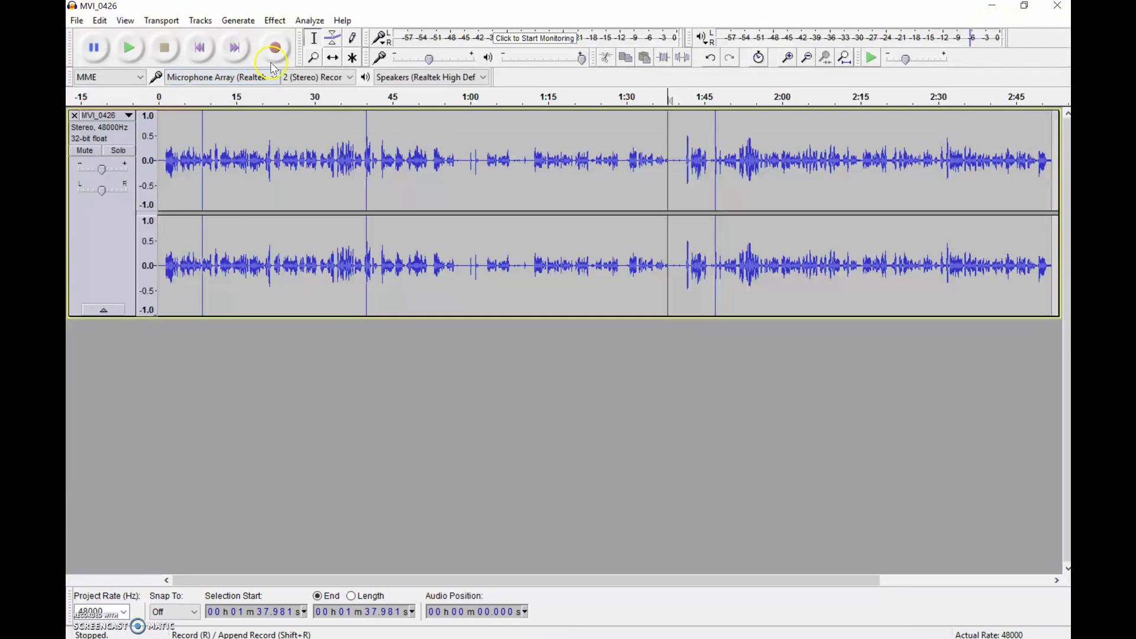
Export the audio as MVI_0426.wav, replace the existing WAV and accept the default metadata.
click(82, 21)
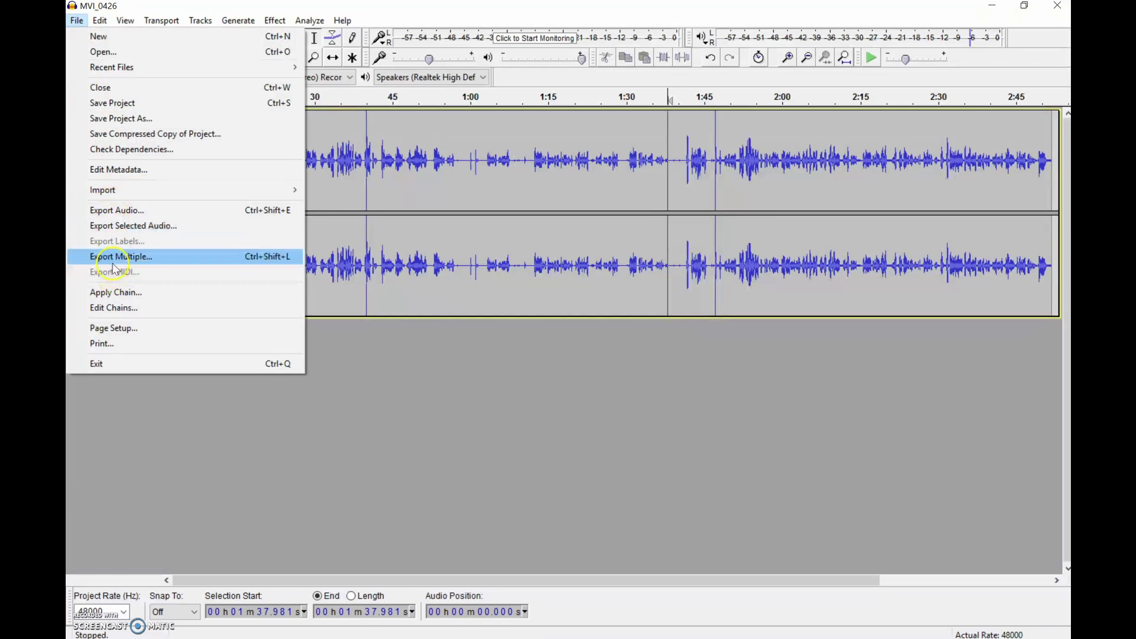
click(129, 211)
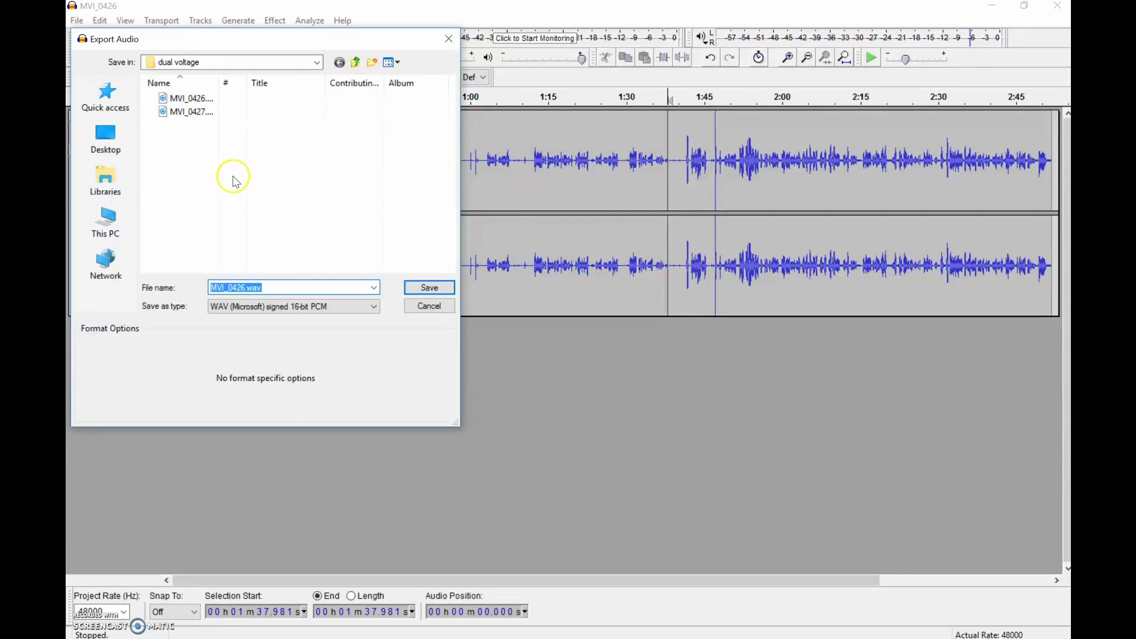
click(428, 288)
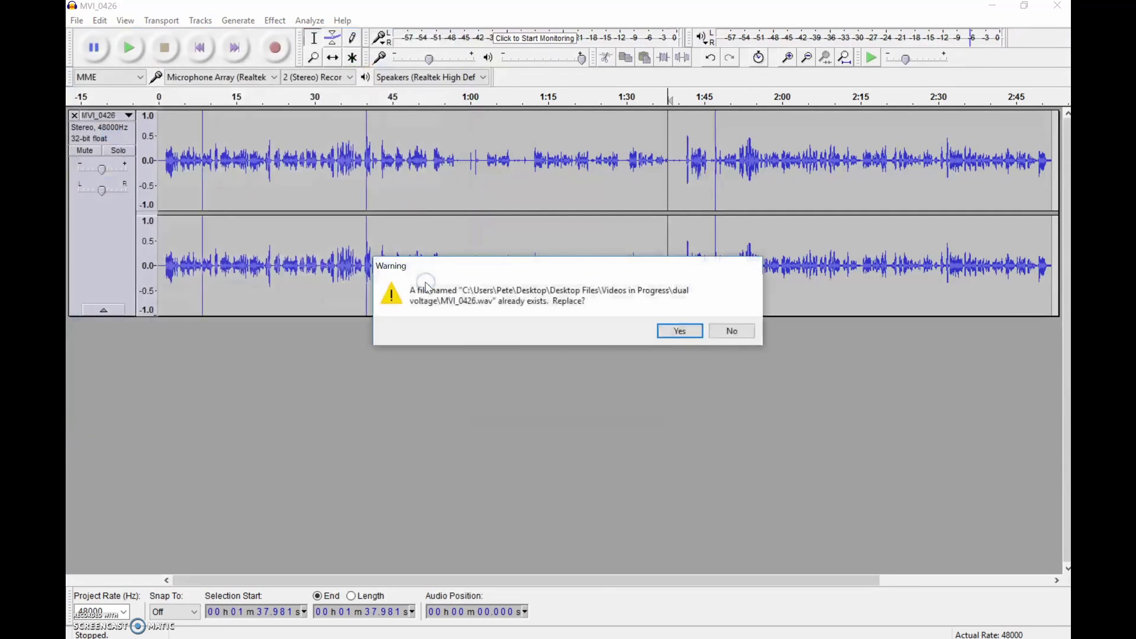
click(675, 331)
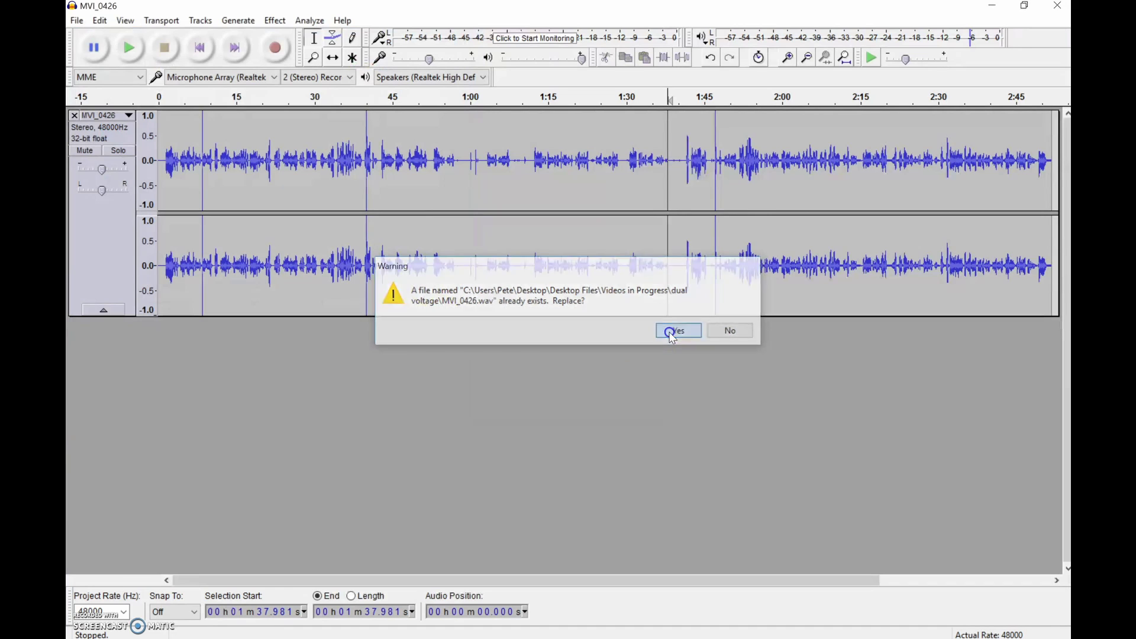
click(656, 445)
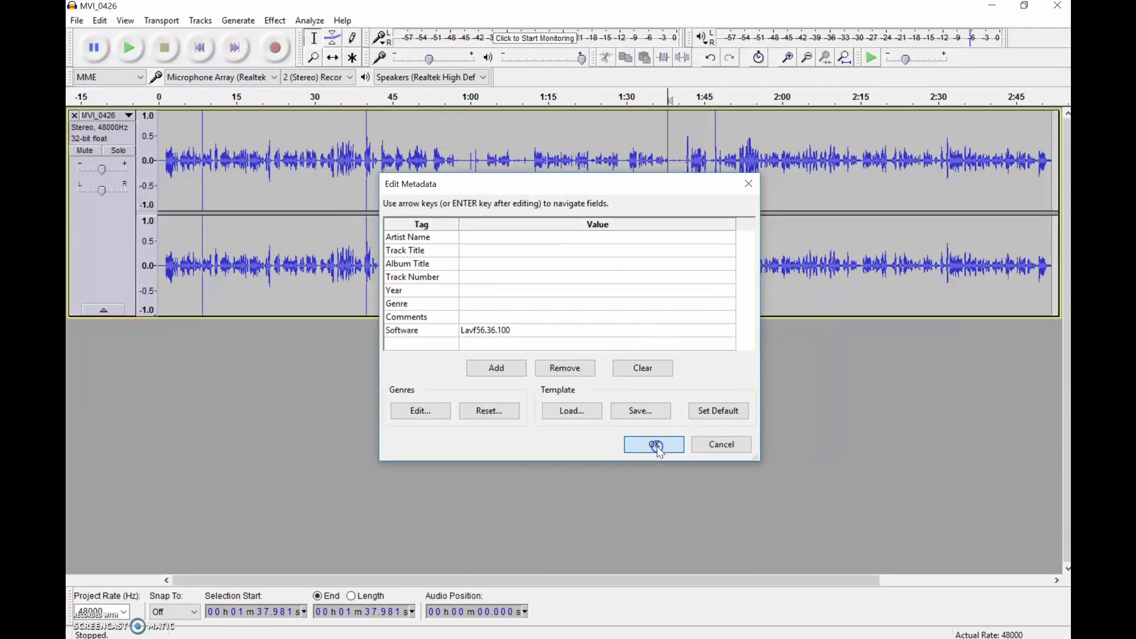